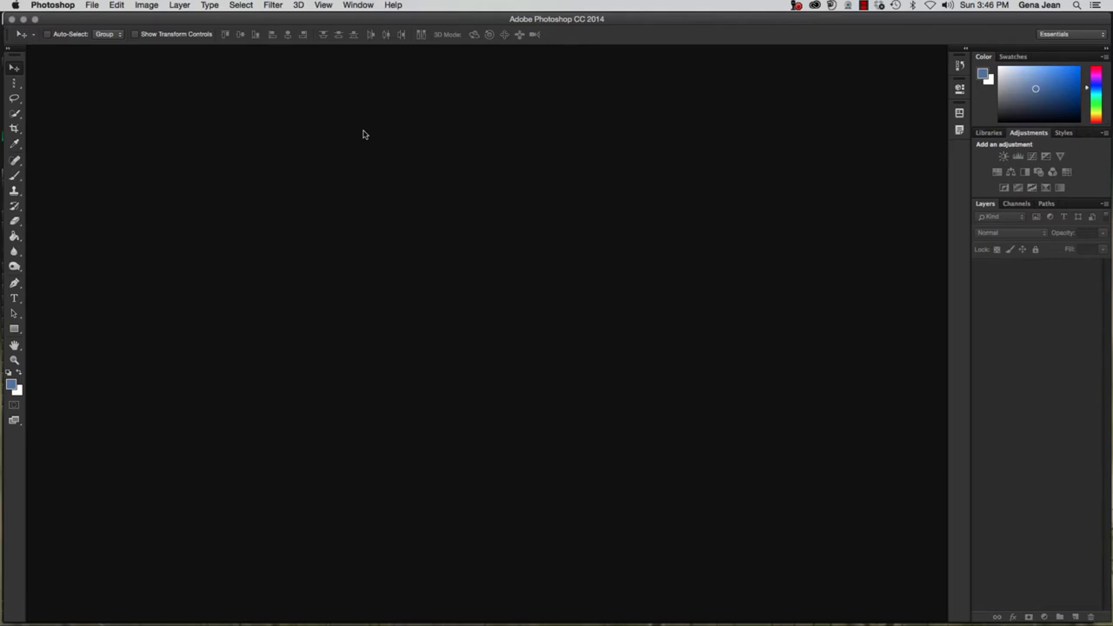
# Step: Switch to Adobe Bridge and open cottage.jpg and hotair.jpg from the Chapter3 folder in Photoshop
pyautogui.click(90, 6)
pyautogui.click(122, 41)
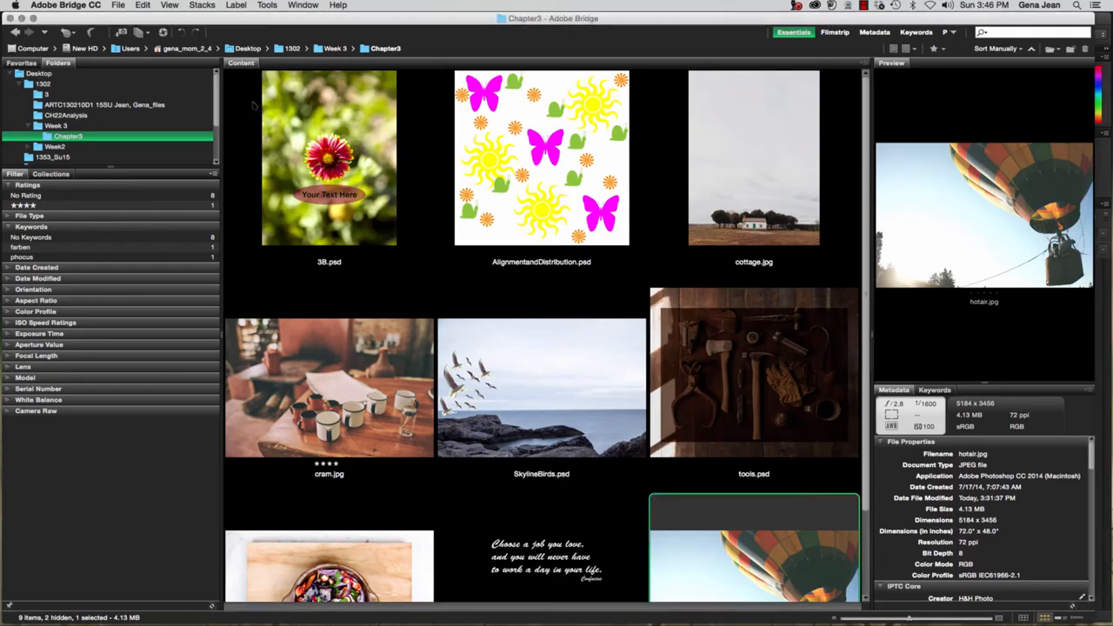
pyautogui.scroll(-3, 454, 302)
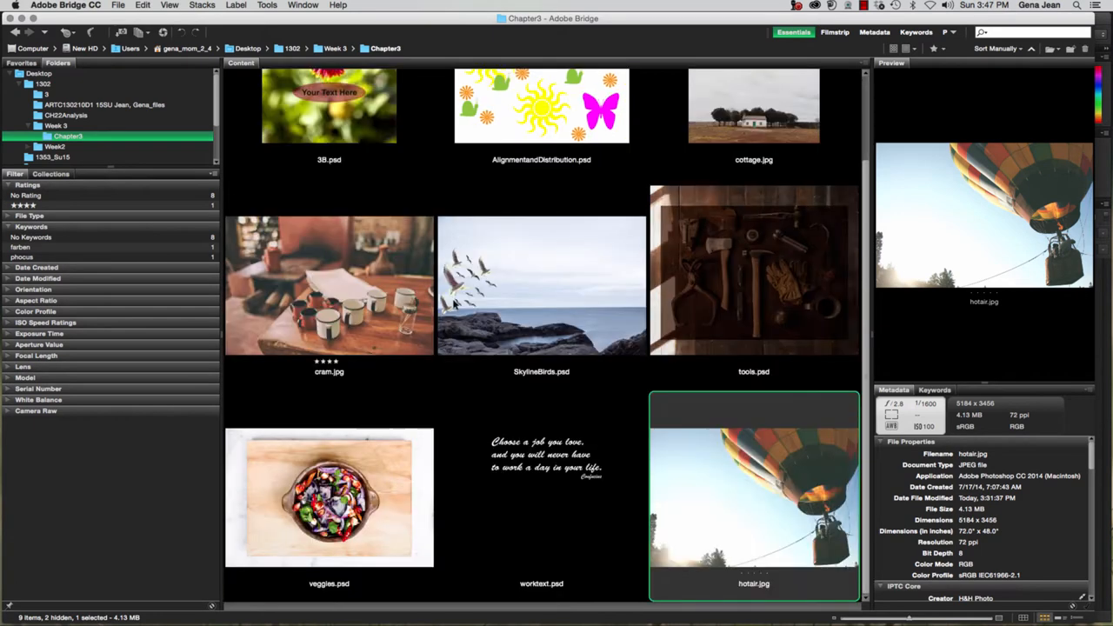
pyautogui.scroll(3, 454, 302)
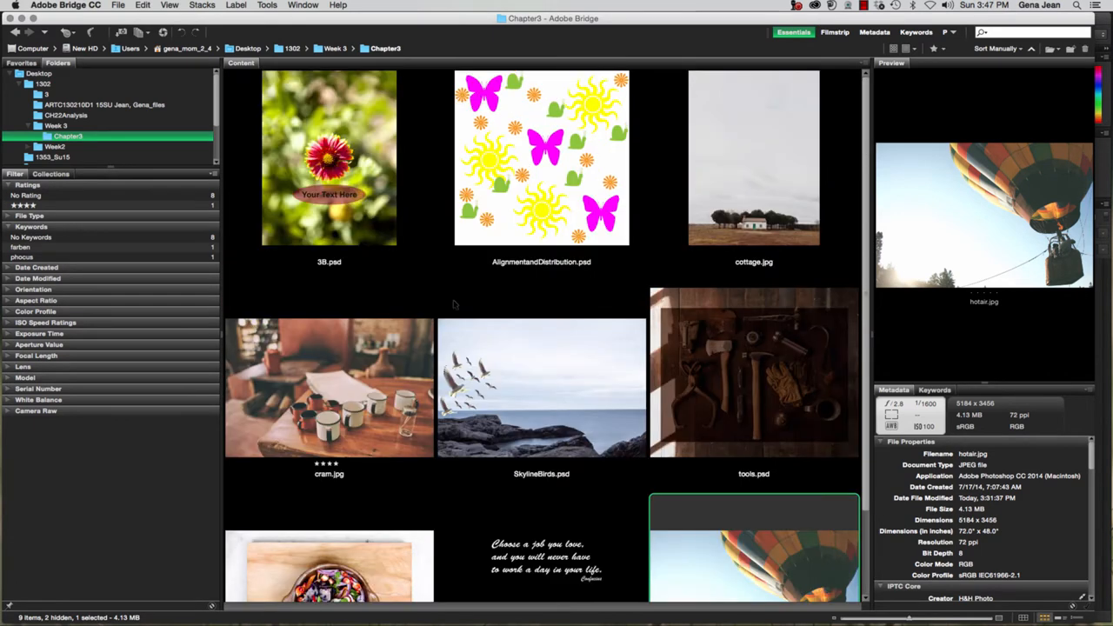
pyautogui.click(753, 187)
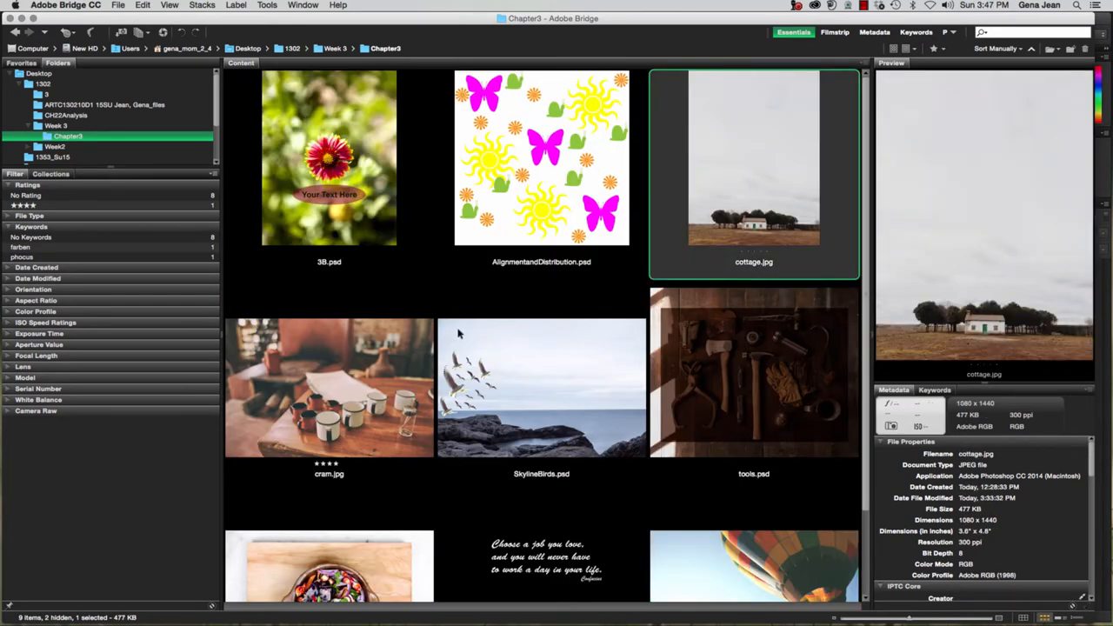
pyautogui.scroll(-3, 461, 335)
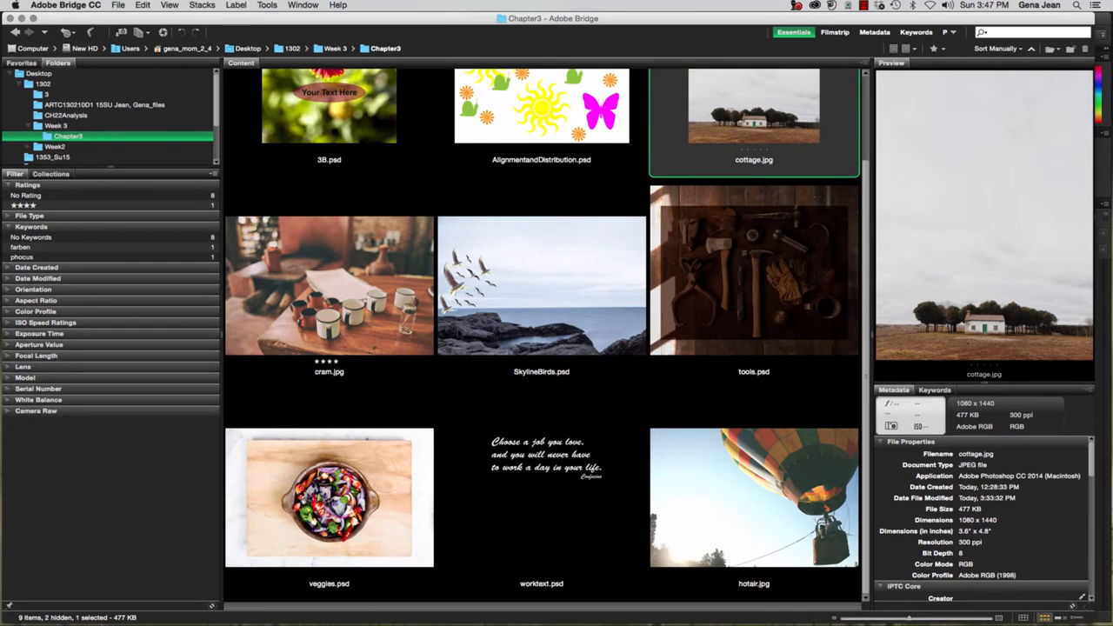
pyautogui.keyDown('super'); pyautogui.click(740, 487); pyautogui.keyUp('super')
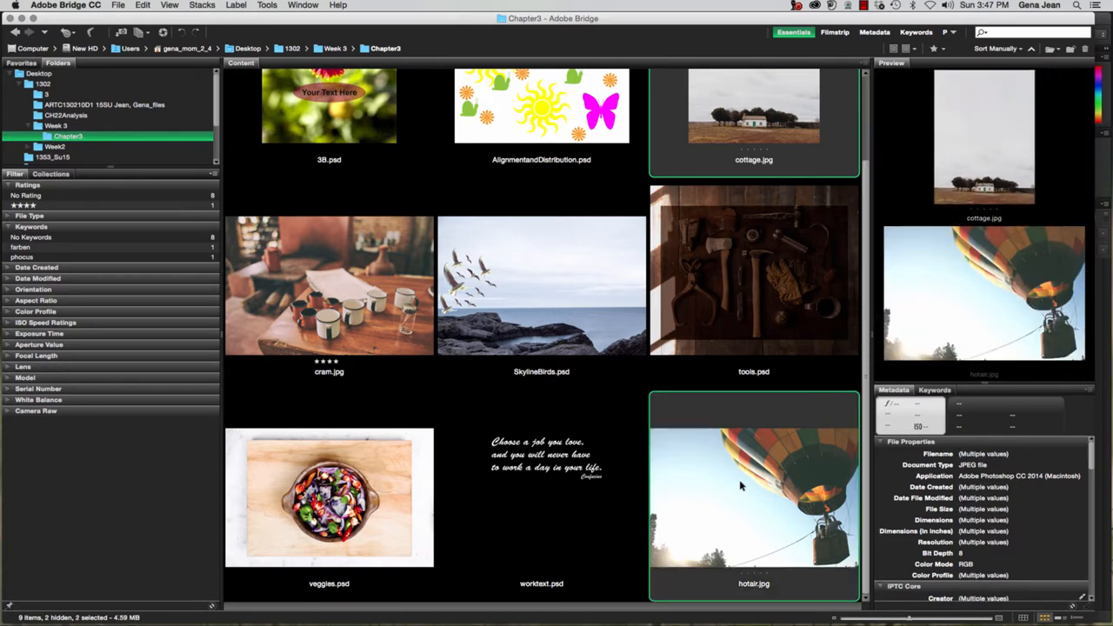
pyautogui.doubleClick(741, 487)
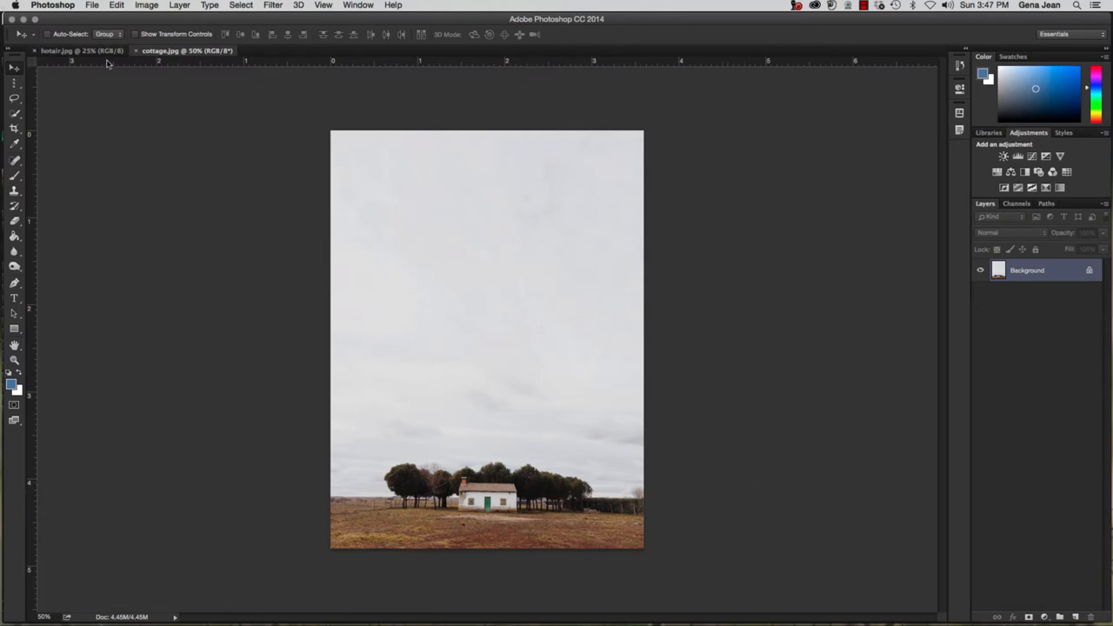
pyautogui.click(120, 52)
pyautogui.click(161, 50)
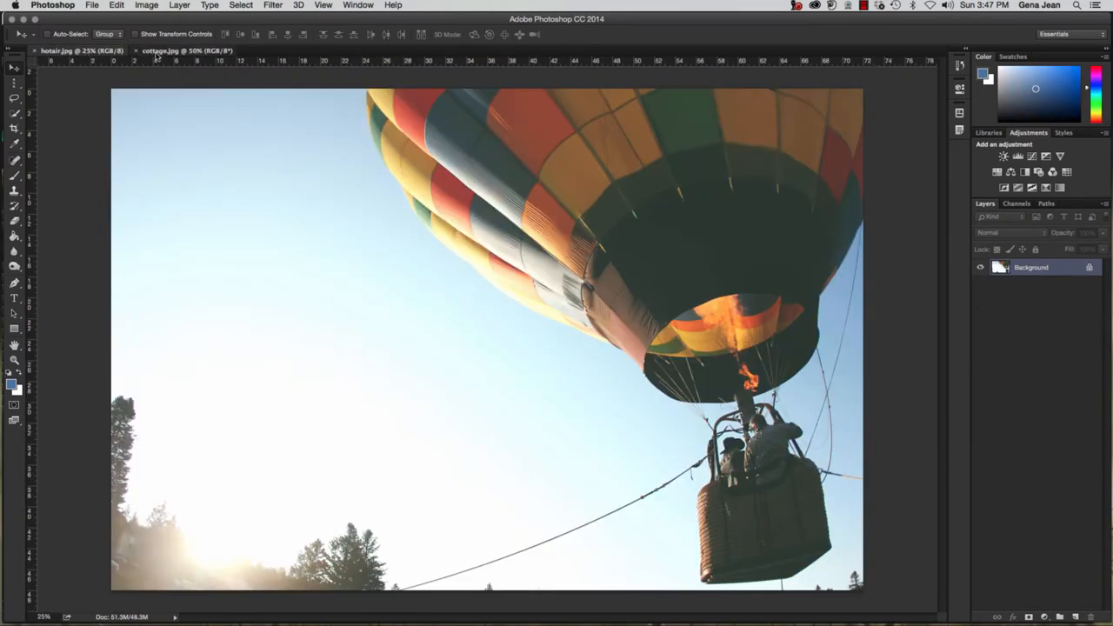
pyautogui.click(103, 51)
pyautogui.click(170, 50)
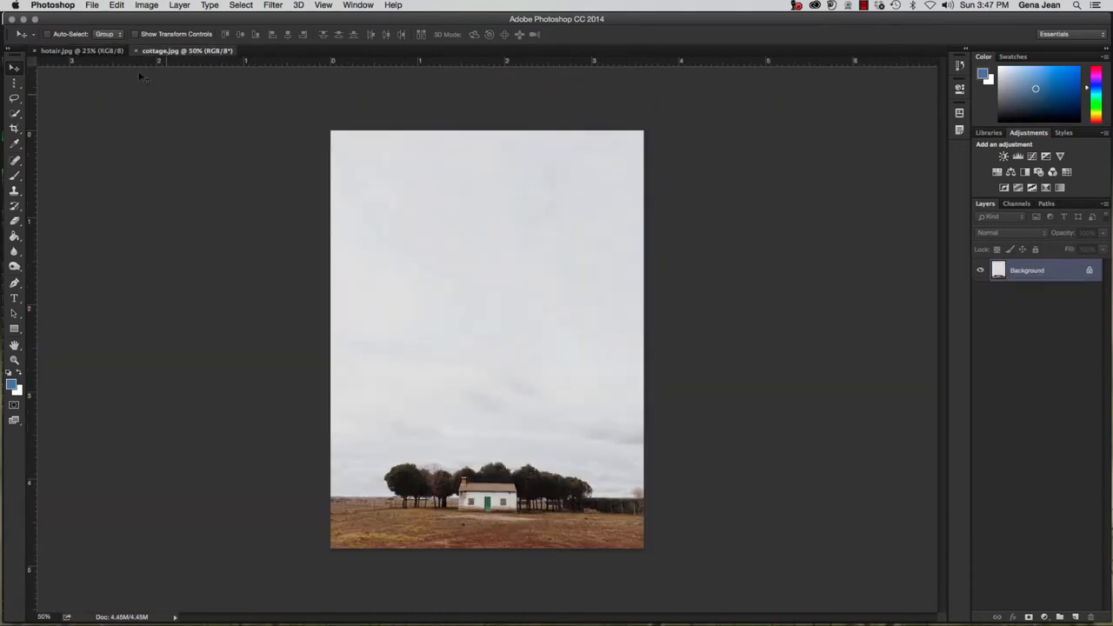
# Step: In hotair.jpg, duplicate the background onto a new layer and load that layer's full contents as a selection
pyautogui.click(101, 51)
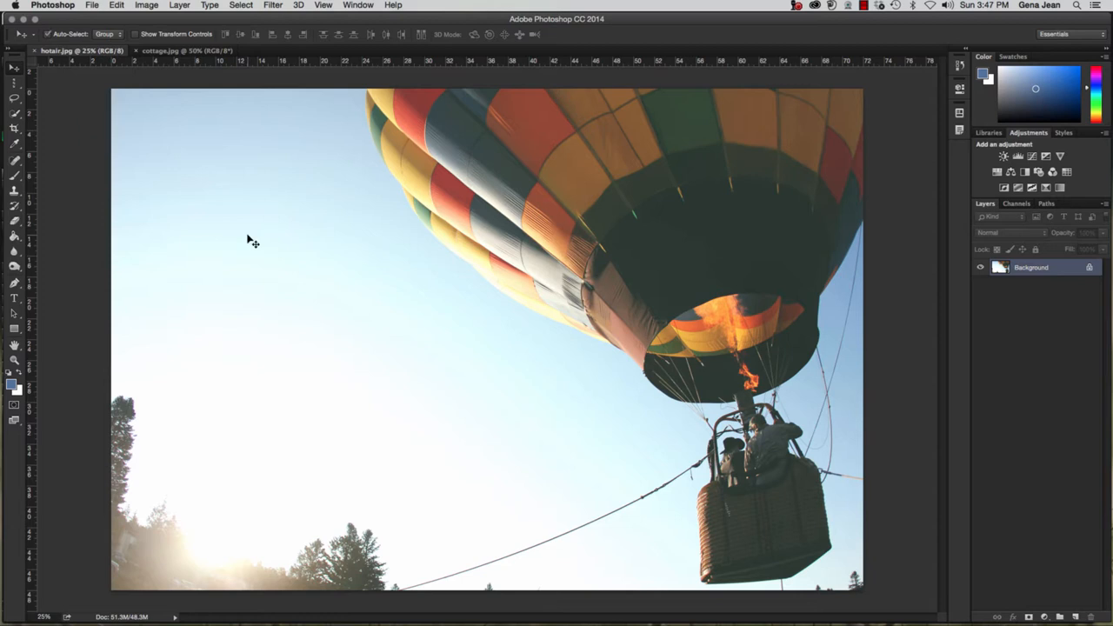
pyautogui.press('super+a')
pyautogui.press('super+d')
pyautogui.press('super+j')
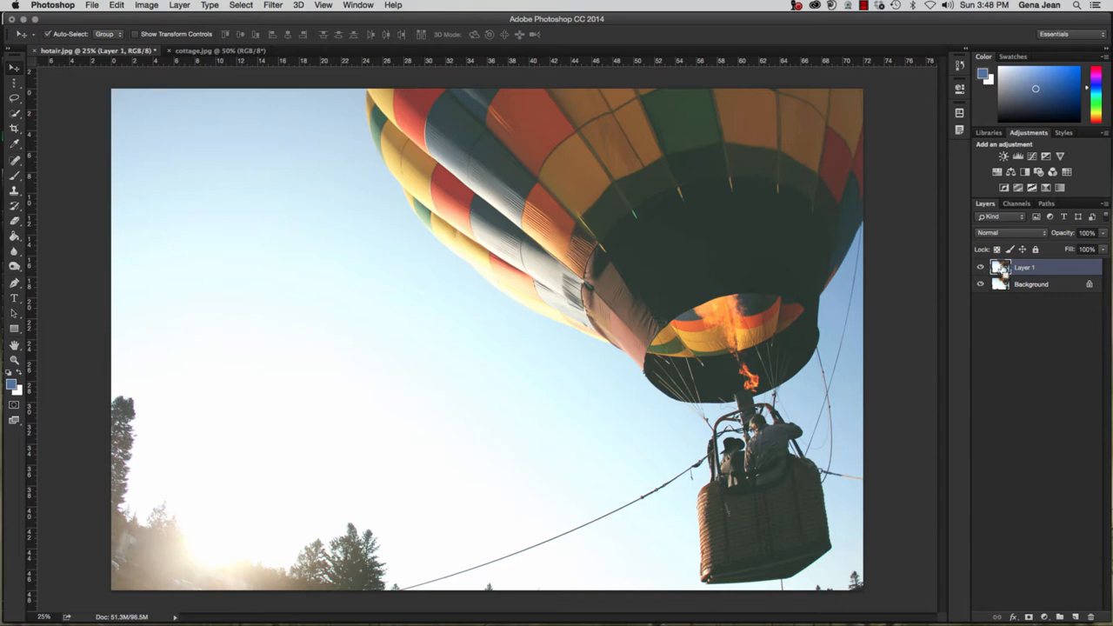
pyautogui.keyDown('super'); pyautogui.click(1002, 269); pyautogui.keyUp('super')
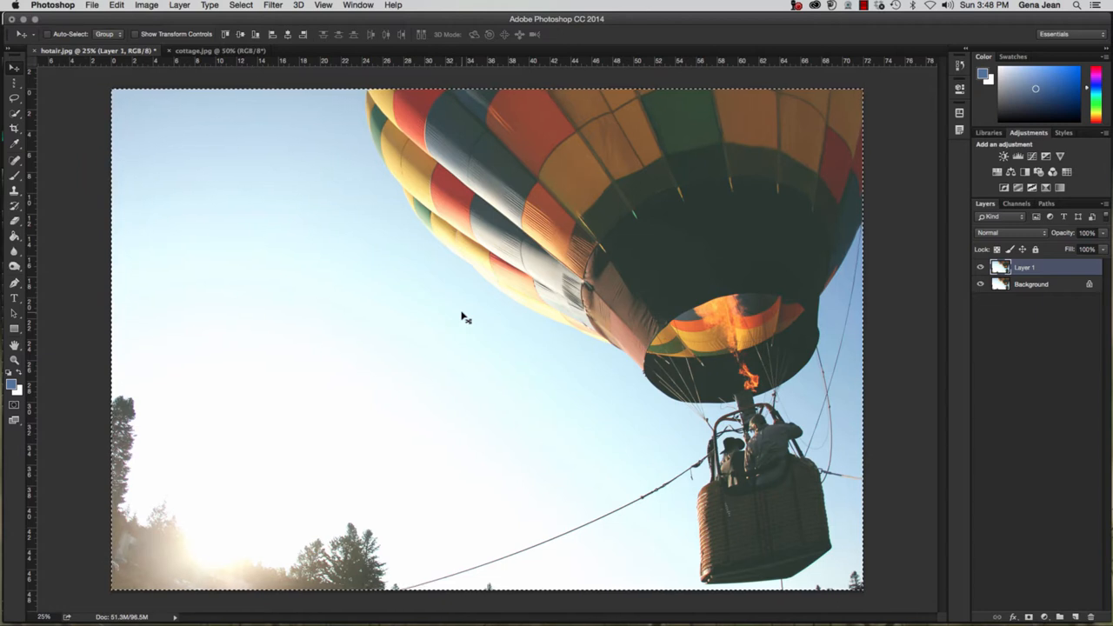
# Step: Copy the selected balloon image and paste it into cottage.jpg as a new layer
pyautogui.click(252, 51)
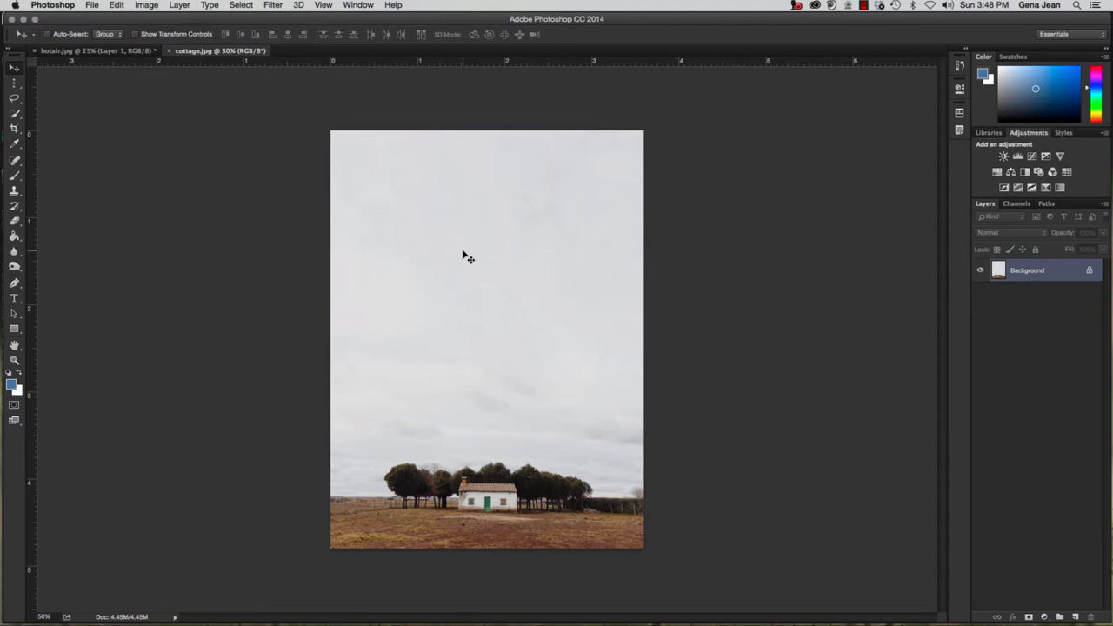
pyautogui.click(117, 6)
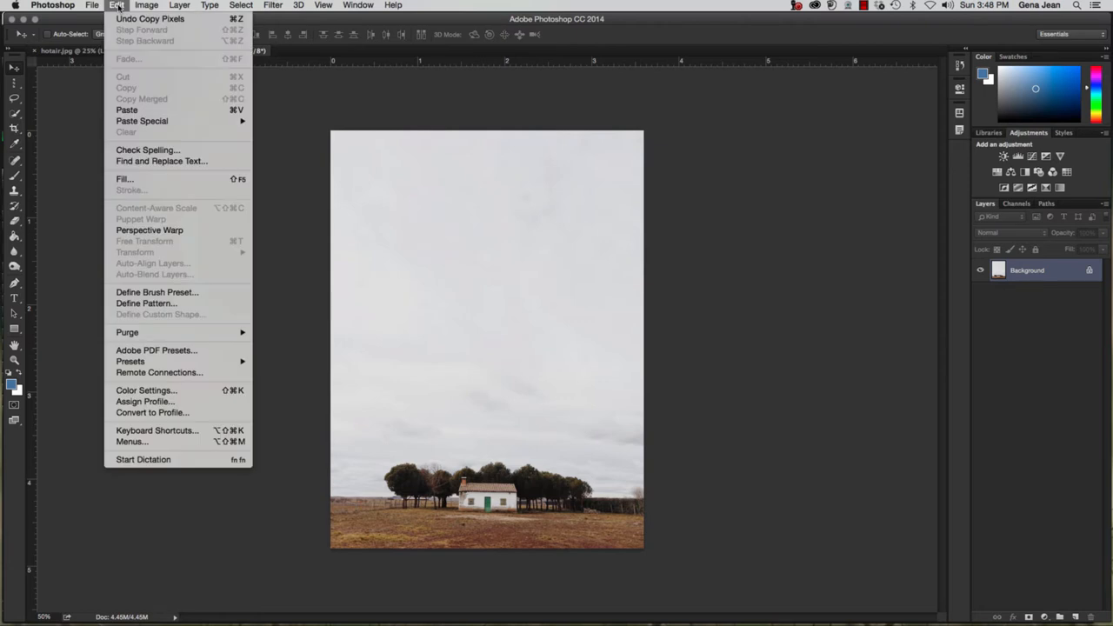
pyautogui.click(129, 113)
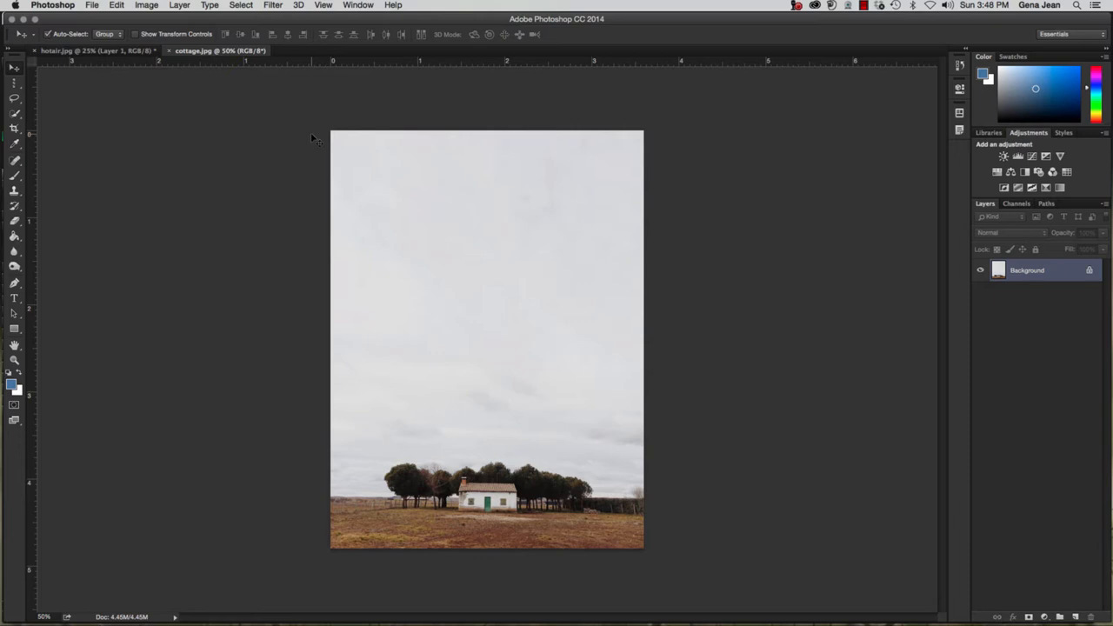
pyautogui.press('super+v')
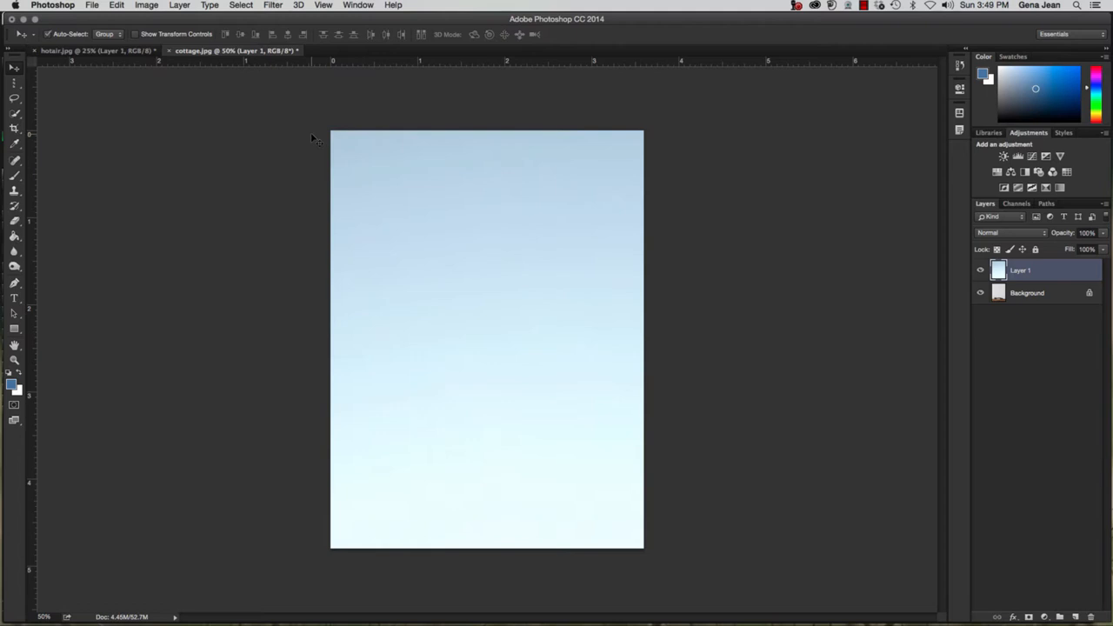
# Step: Free-transform the pasted balloon layer down to about 42% and align its upper-left corner with the canvas corner
pyautogui.press('super+t')
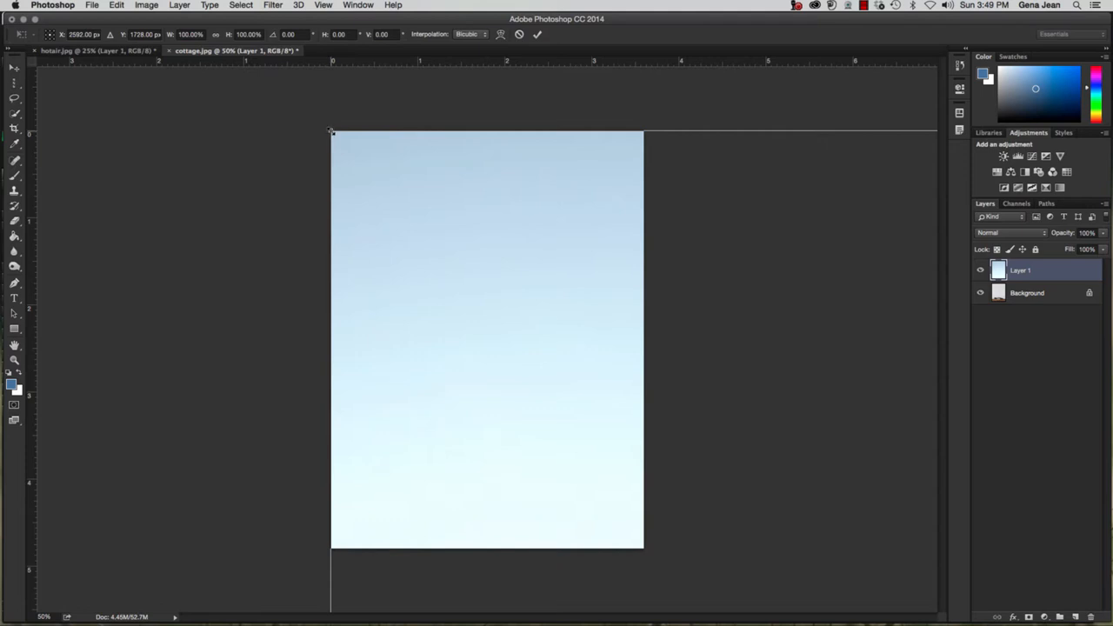
pyautogui.moveTo(332, 132); pyautogui.dragTo(569, 385)
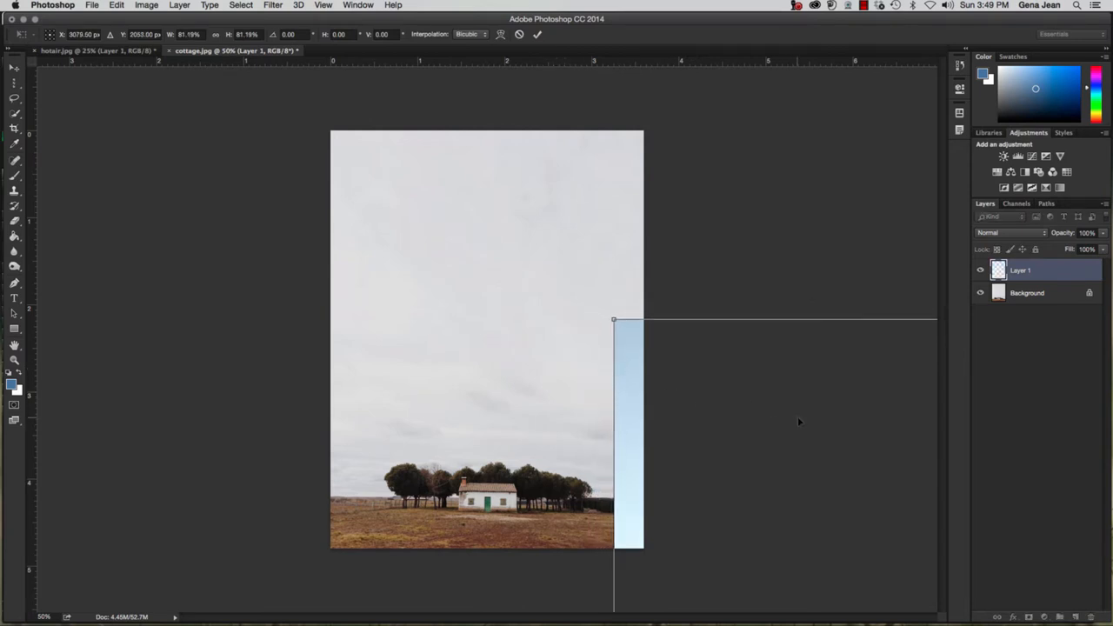
pyautogui.moveTo(798, 423); pyautogui.dragTo(522, 237)
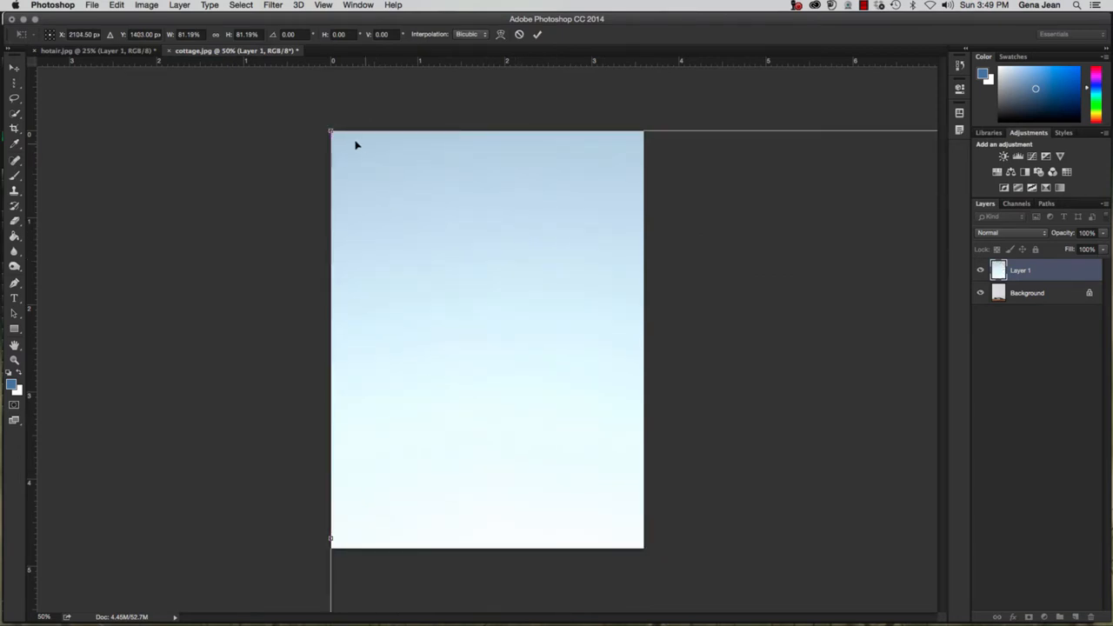
pyautogui.moveTo(331, 132); pyautogui.dragTo(588, 338)
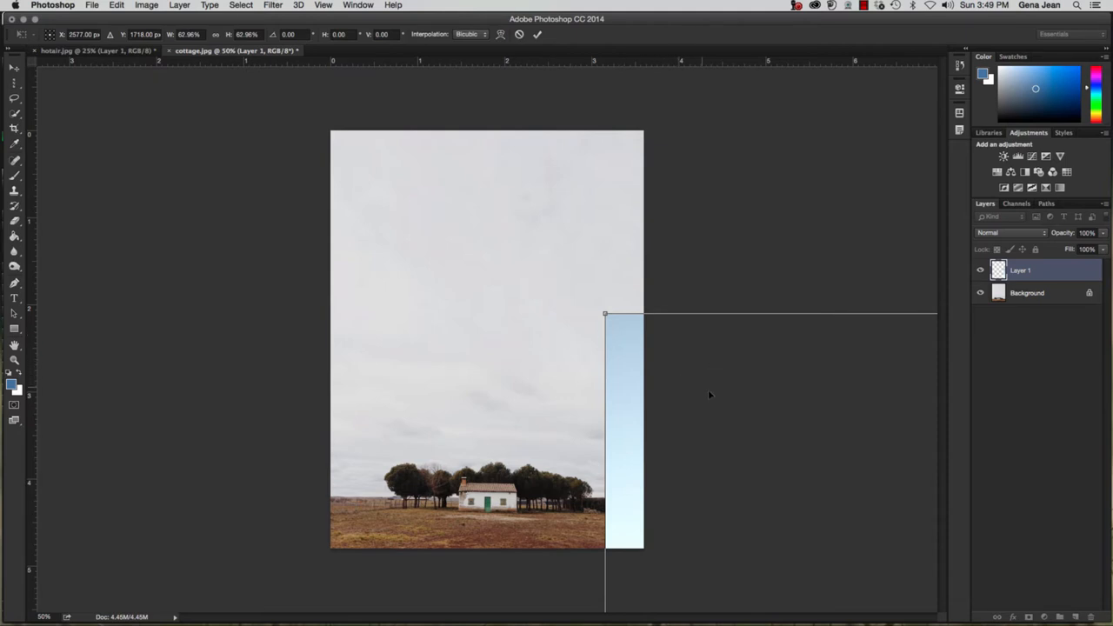
pyautogui.moveTo(710, 395); pyautogui.dragTo(435, 214)
pyautogui.moveTo(332, 131); pyautogui.dragTo(626, 367)
pyautogui.moveTo(741, 420); pyautogui.dragTo(433, 213)
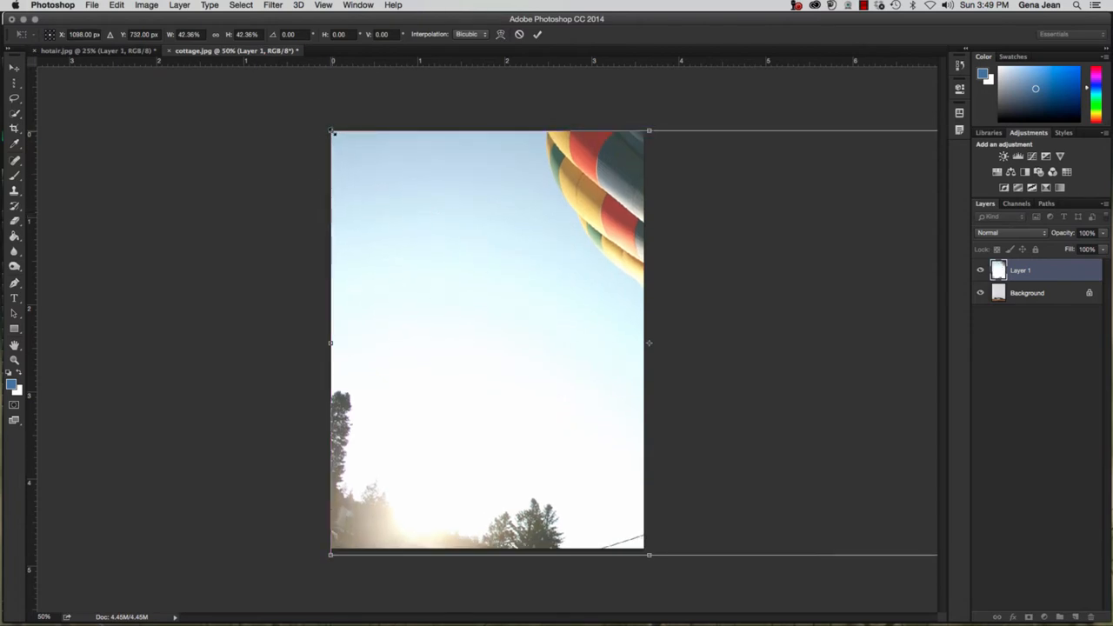
# Step: Scale the balloon layer down to about 37% and reposition it so its lower edge meets the canvas's lower edge
pyautogui.moveTo(333, 131); pyautogui.dragTo(407, 182)
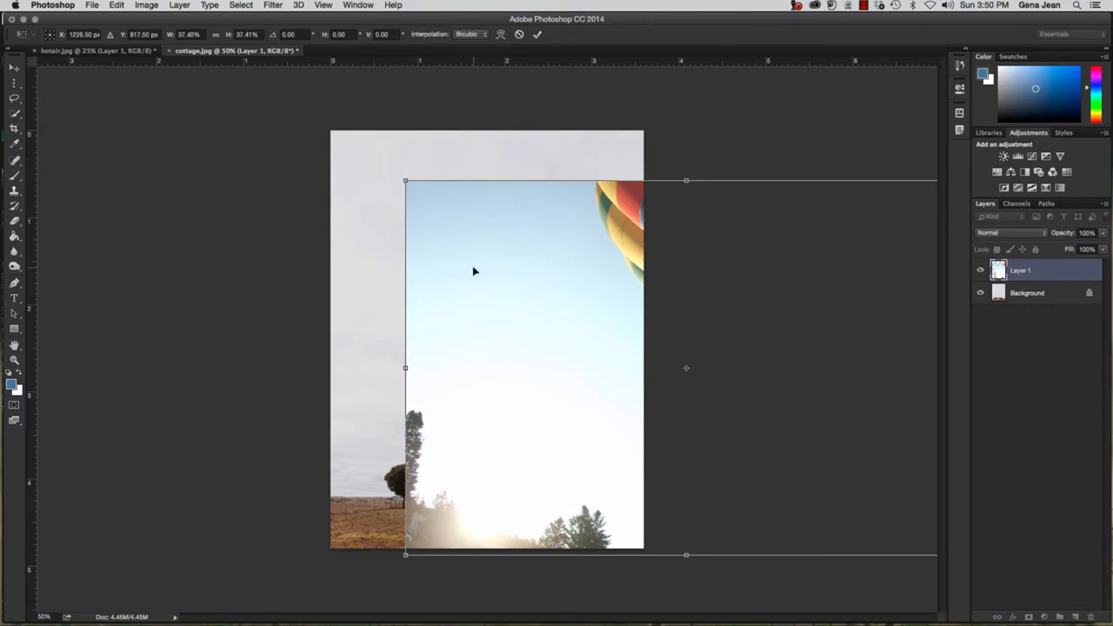
pyautogui.moveTo(474, 271); pyautogui.dragTo(471, 264)
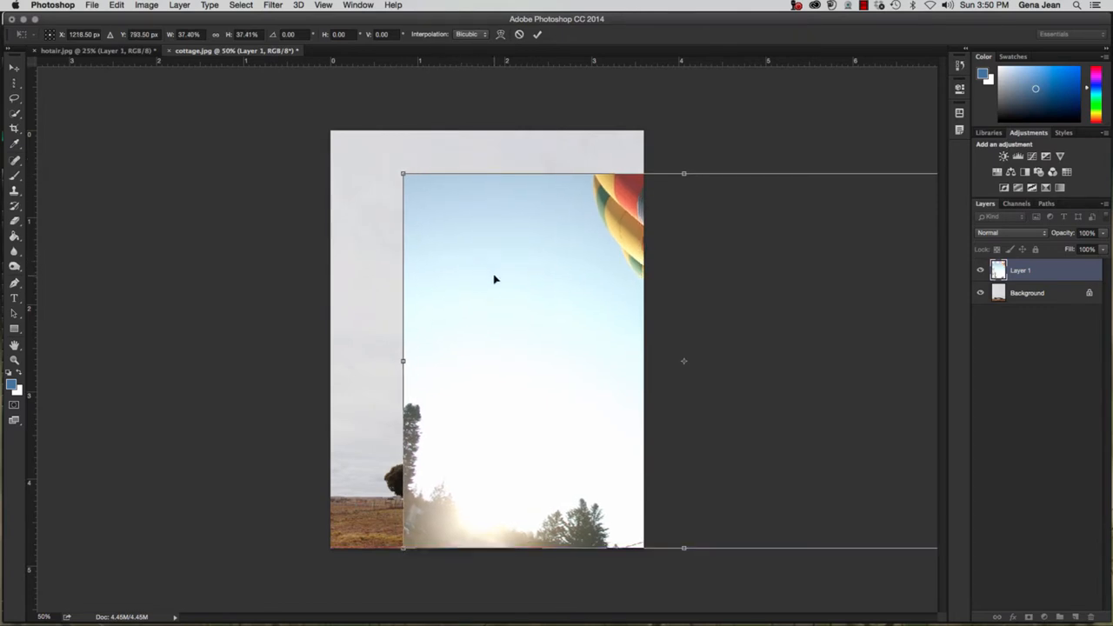
pyautogui.moveTo(476, 283); pyautogui.dragTo(356, 277)
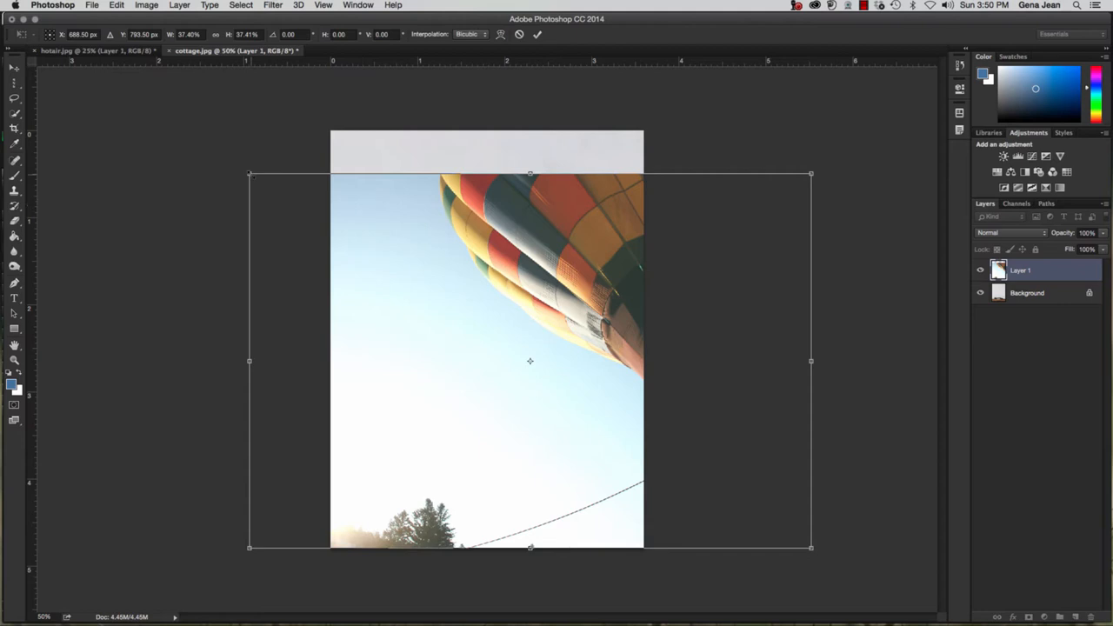
pyautogui.moveTo(250, 174); pyautogui.dragTo(257, 180)
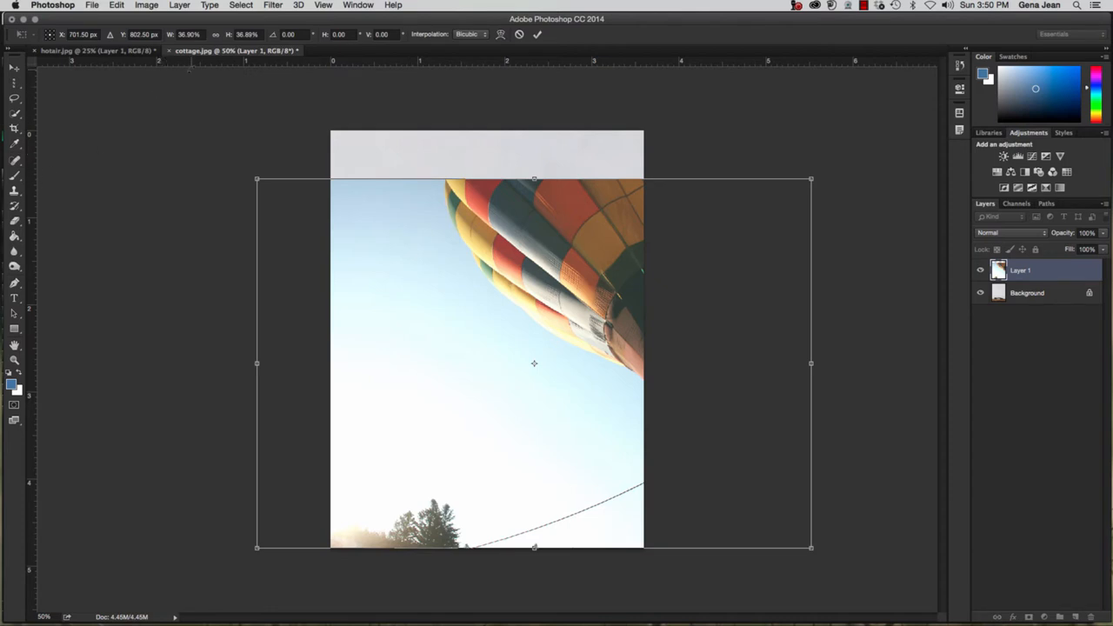
pyautogui.press('Return')
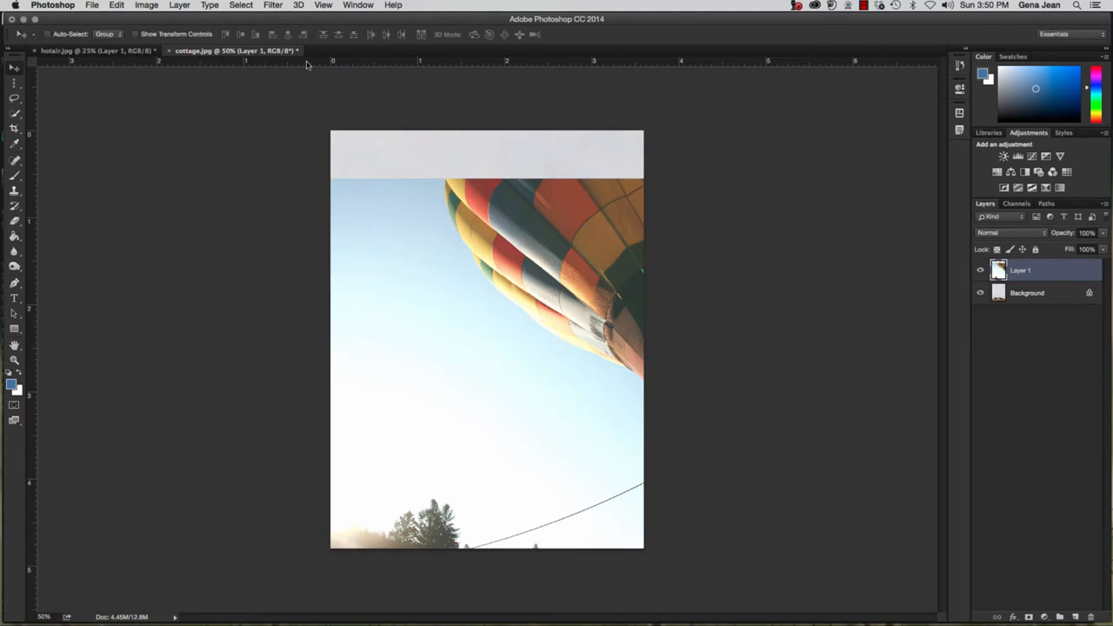
# Step: Place a horizontal guide at about 0.49 in and enlarge the balloon layer to about 101.6% so its upper edge meets the guide
pyautogui.moveTo(306, 64); pyautogui.dragTo(306, 172)
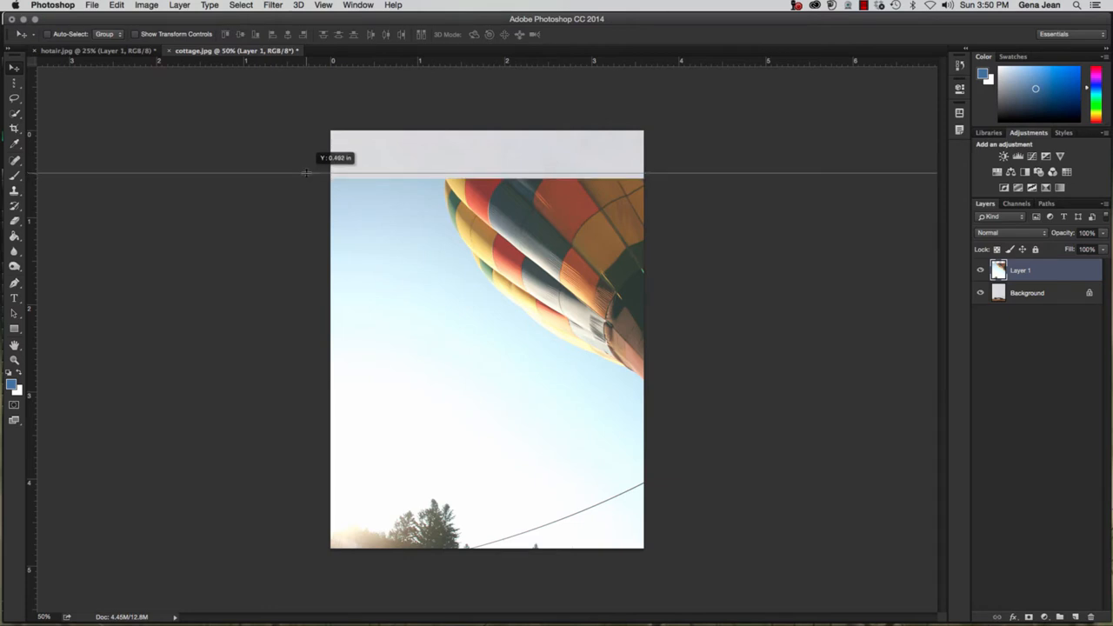
pyautogui.moveTo(307, 173); pyautogui.dragTo(306, 173)
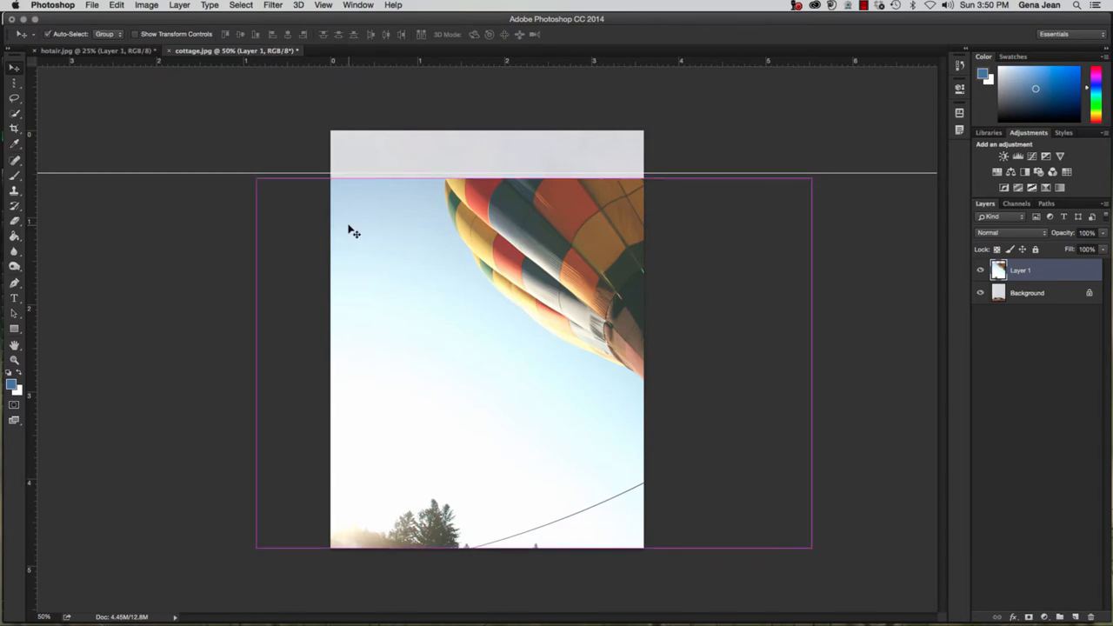
pyautogui.press('super+t')
pyautogui.moveTo(264, 181); pyautogui.dragTo(255, 177)
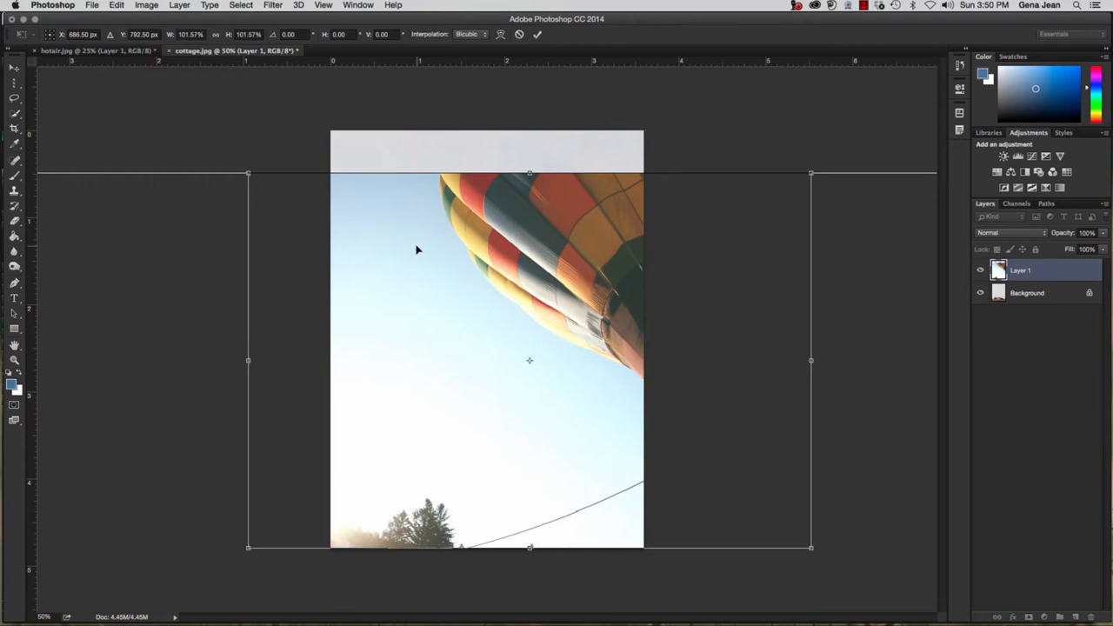
pyautogui.press('Return')
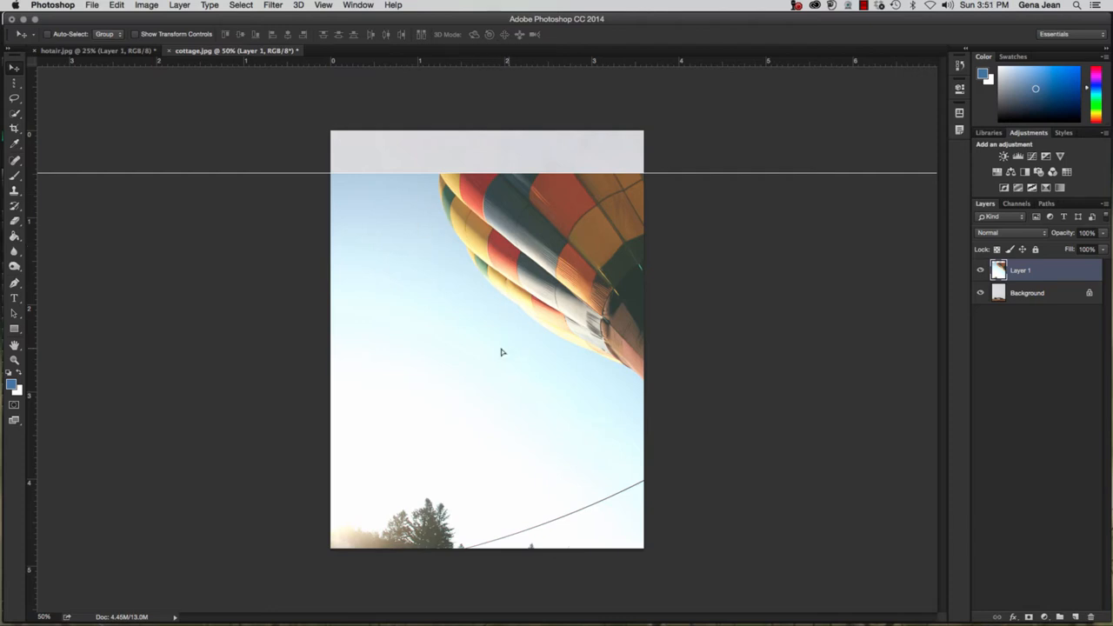
# Step: Scale the balloon layer to about 100.2% and align its left edge with the canvas edge and its upper edge with the guide
pyautogui.moveTo(502, 351); pyautogui.dragTo(560, 353)
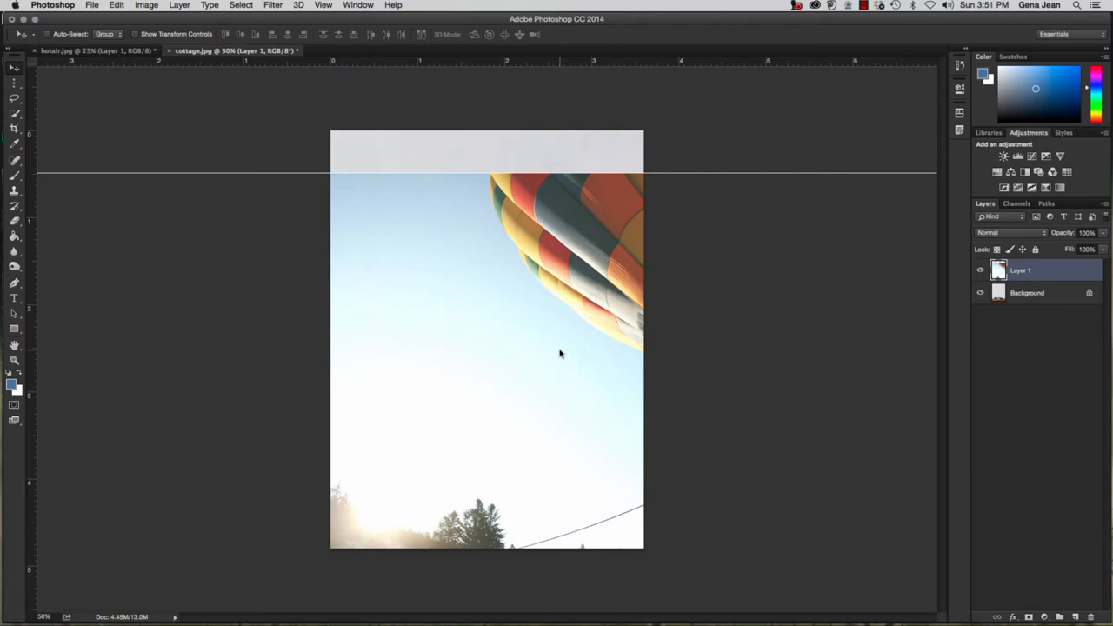
pyautogui.moveTo(479, 350); pyautogui.dragTo(591, 348)
pyautogui.hotkey('ctrl', 't')
pyautogui.moveTo(388, 174); pyautogui.dragTo(363, 209)
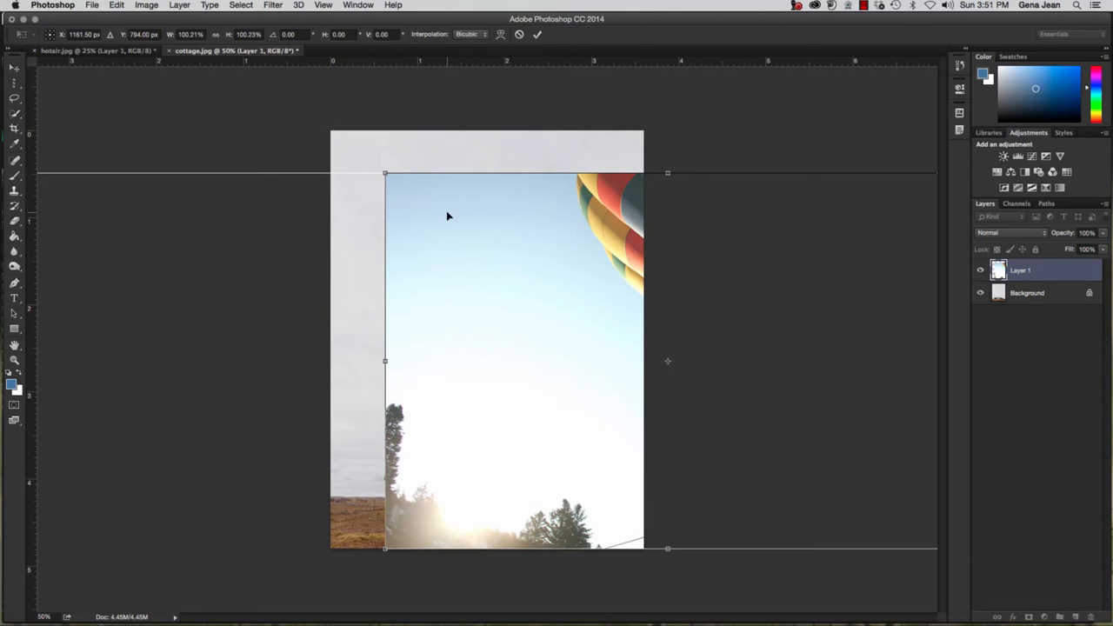
pyautogui.moveTo(448, 216); pyautogui.dragTo(392, 217)
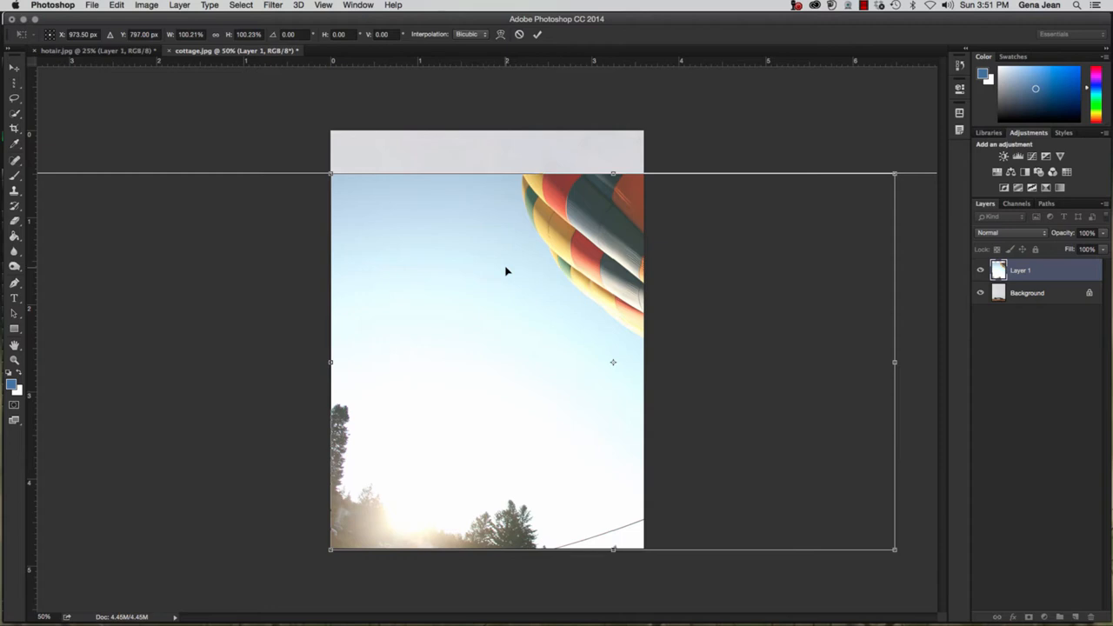
pyautogui.press('Return')
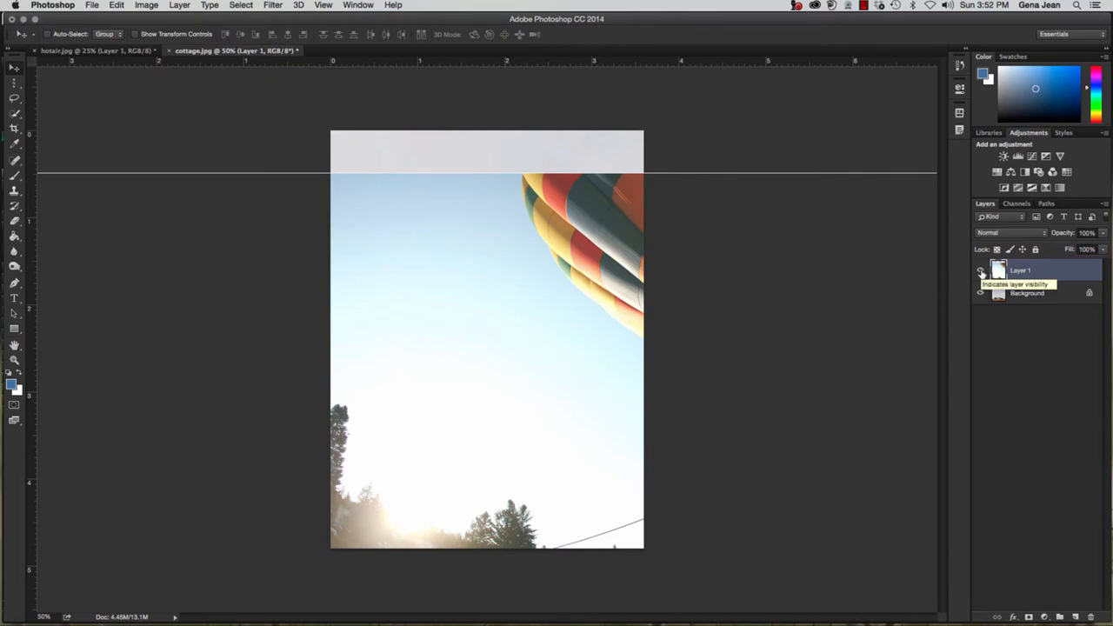
# Step: Hide the balloon layer, Layer 1, in cottage.jpg
pyautogui.click(981, 272)
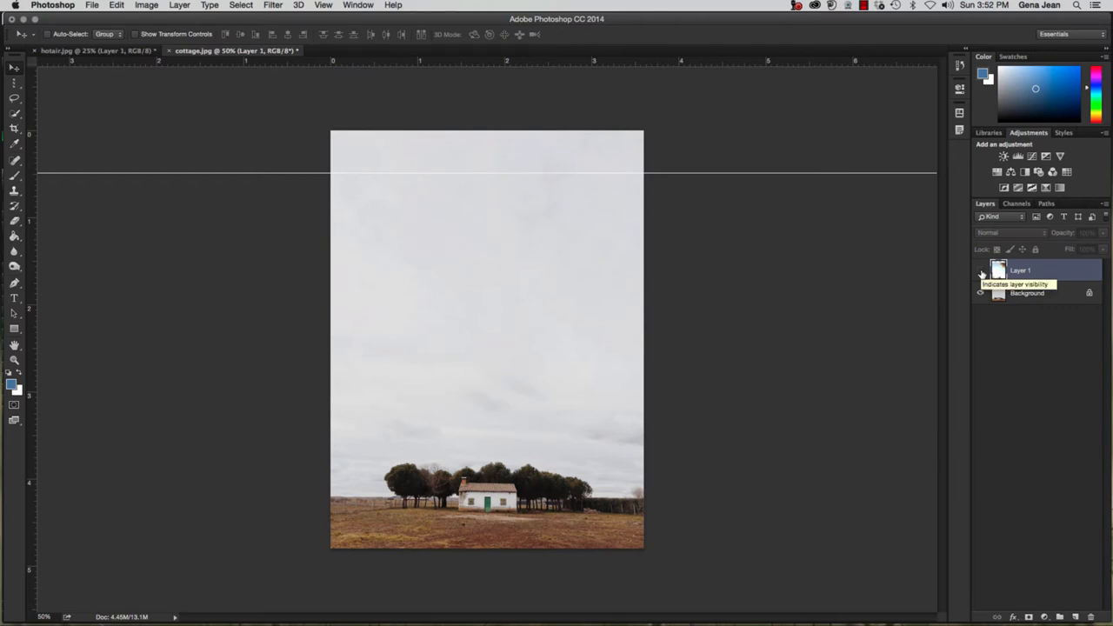
# Step: Duplicate the Background layer and name the copy Cottage
pyautogui.click(1052, 296)
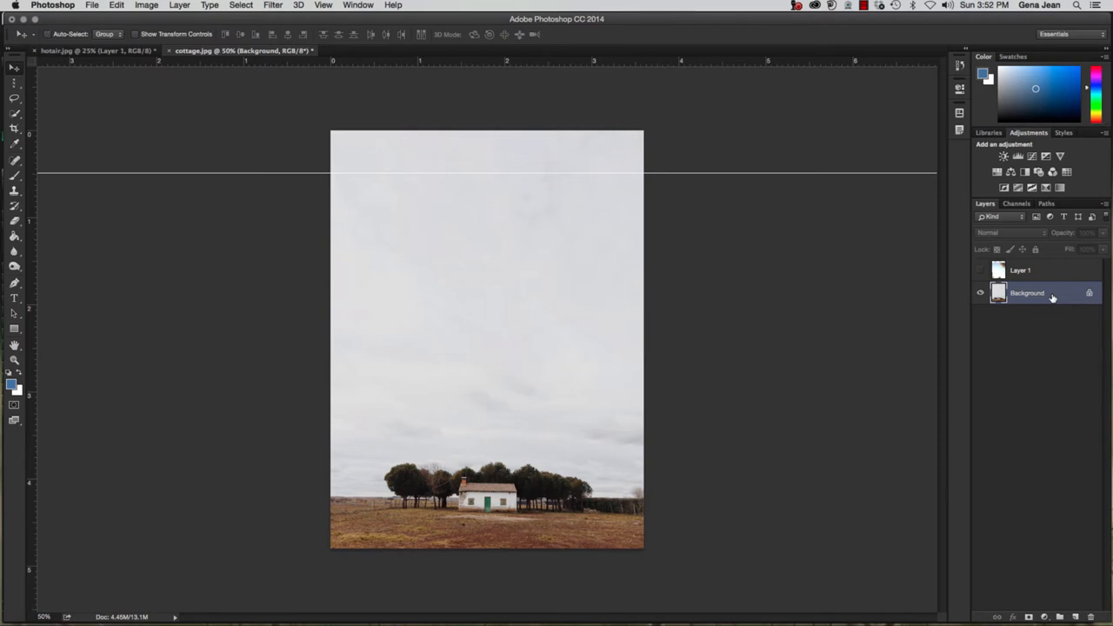
pyautogui.press('super+j')
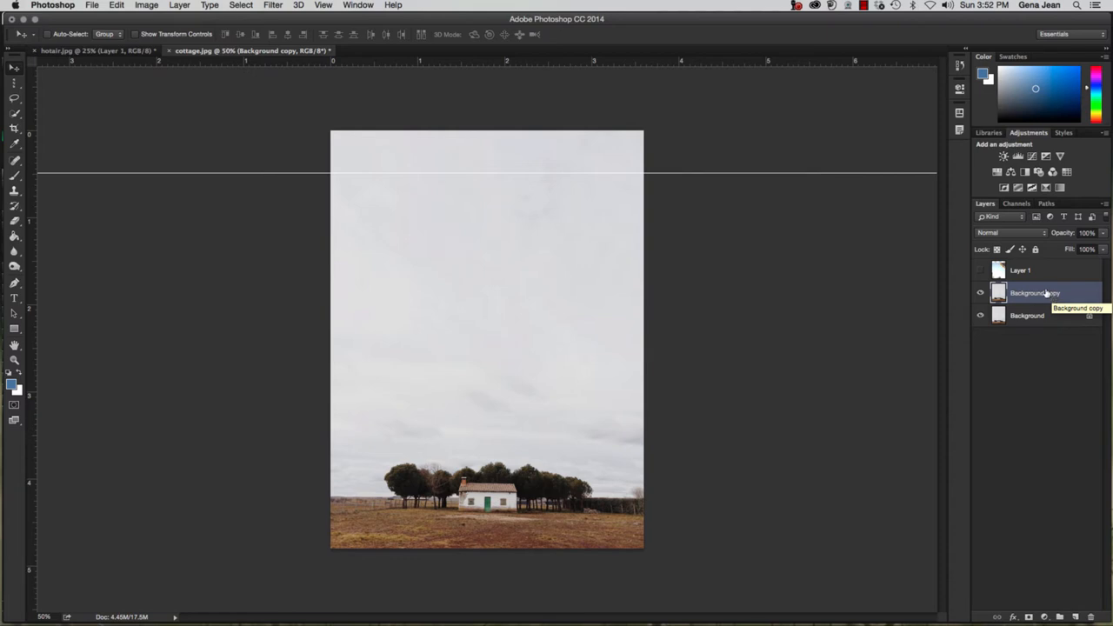
pyautogui.doubleClick(1022, 295)
pyautogui.write('Cottage')
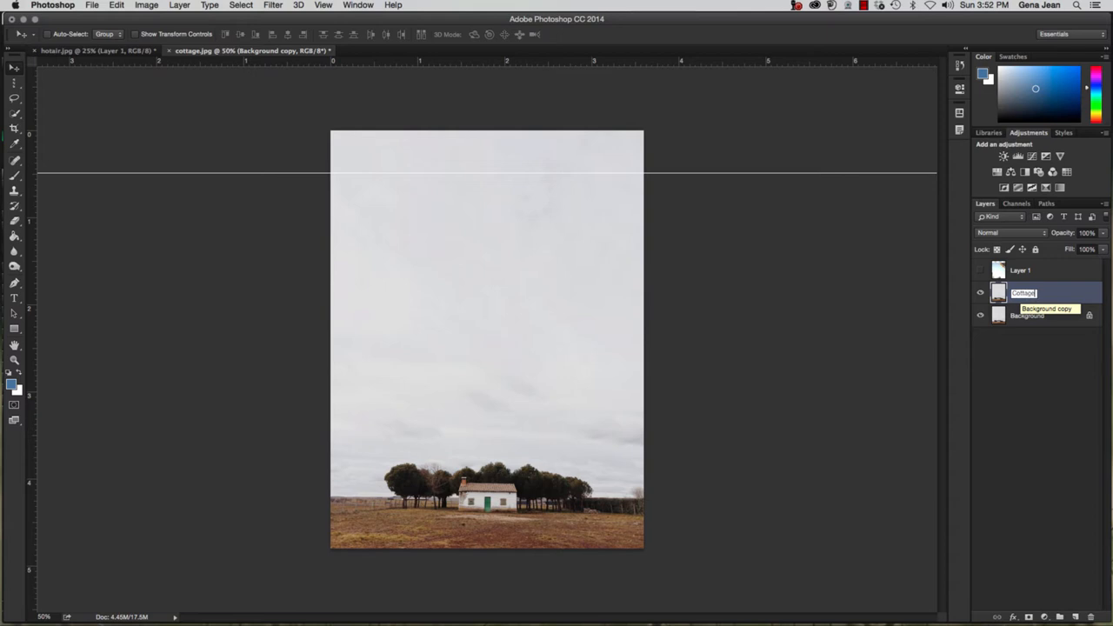
pyautogui.press('Return')
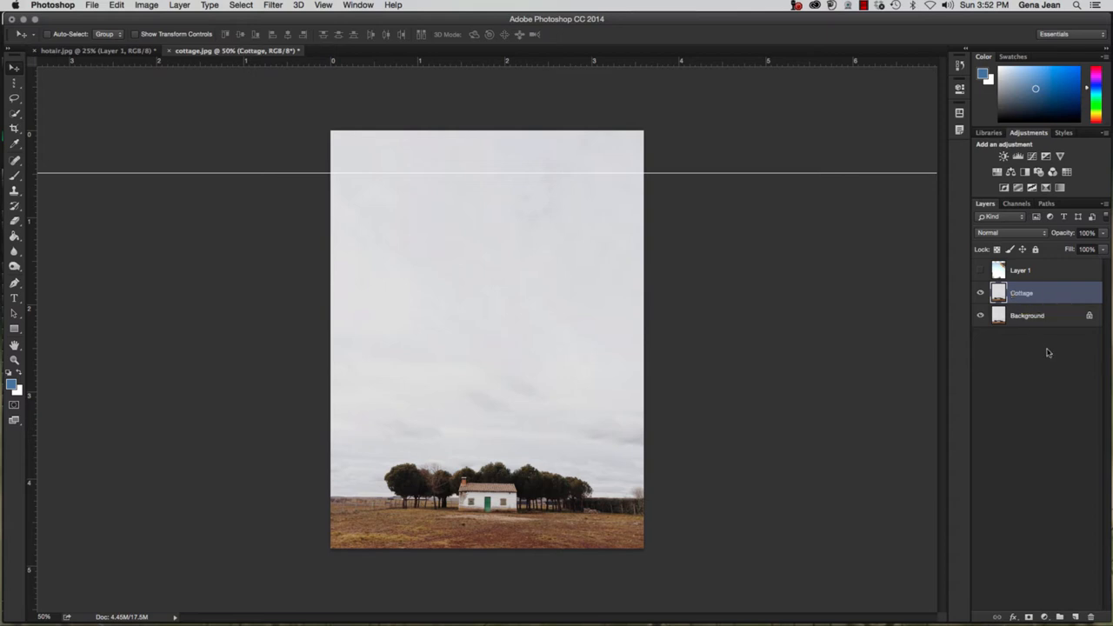
# Step: Rename Layer 1 as Hot Air Balloon and deselect all layers
pyautogui.doubleClick(1019, 271)
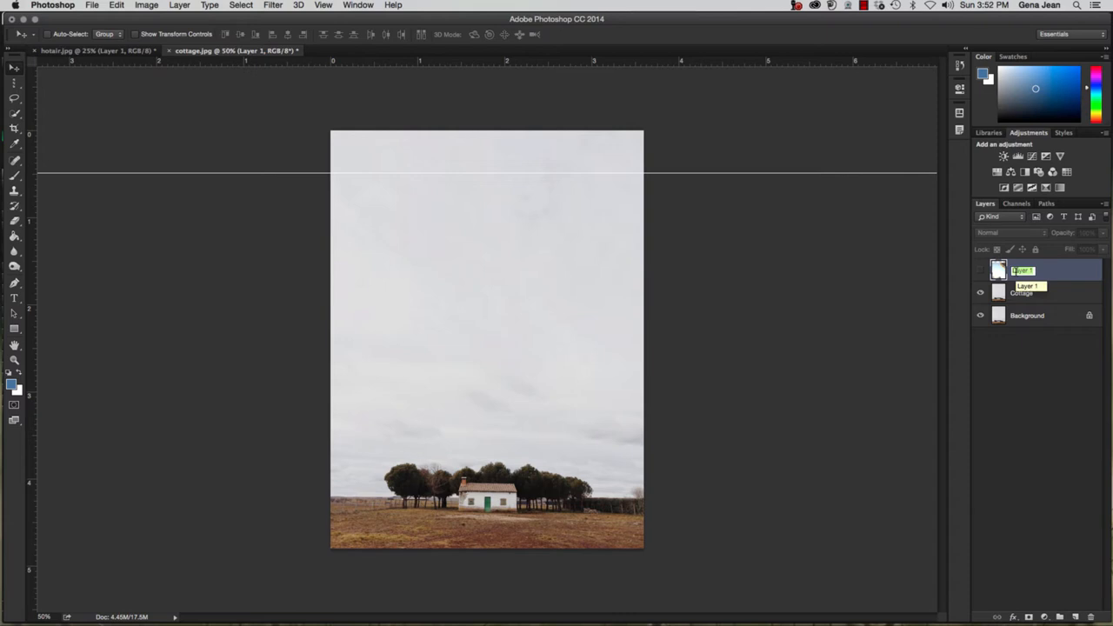
pyautogui.write('Hot Air Balloon')
pyautogui.press('Return')
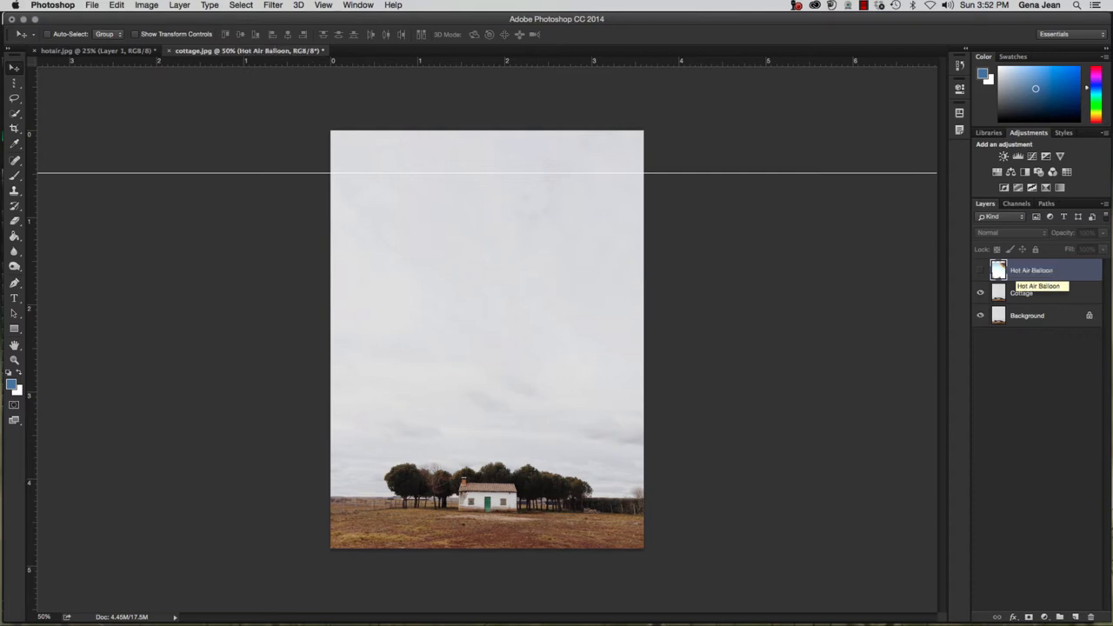
pyautogui.click(1039, 369)
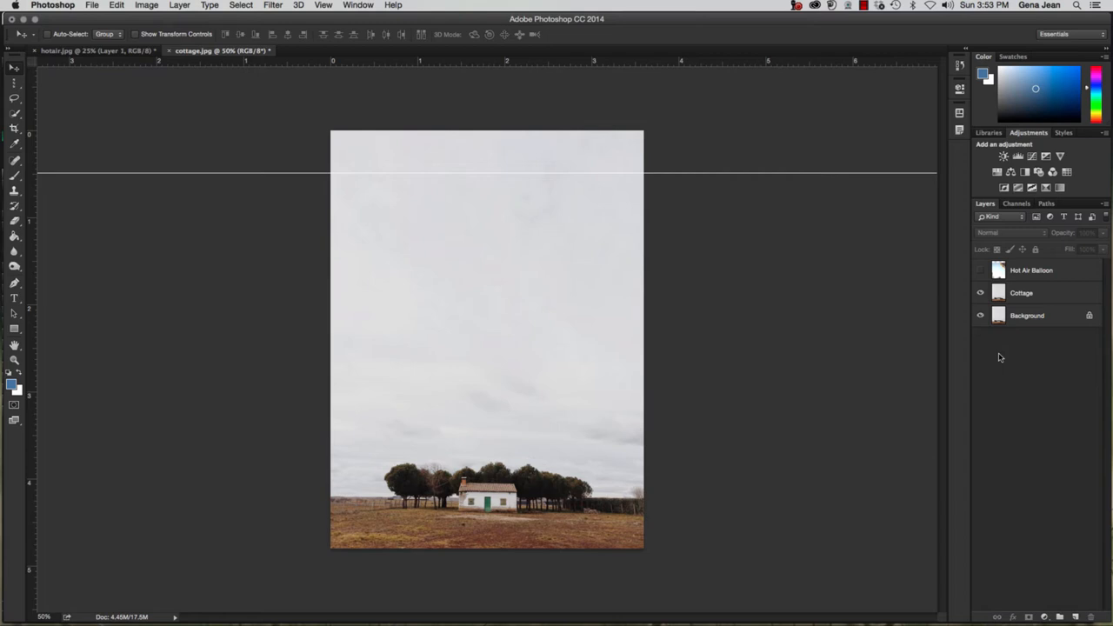
# Step: Make the Hot Air Balloon layer visible and add a layer mask to it
pyautogui.click(981, 270)
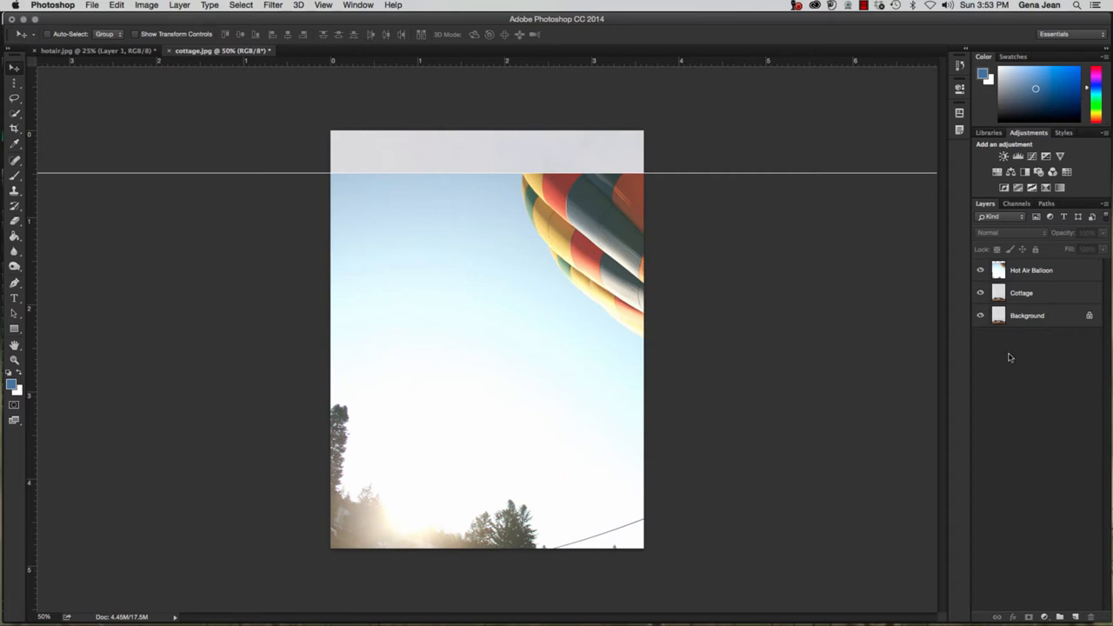
pyautogui.click(1057, 273)
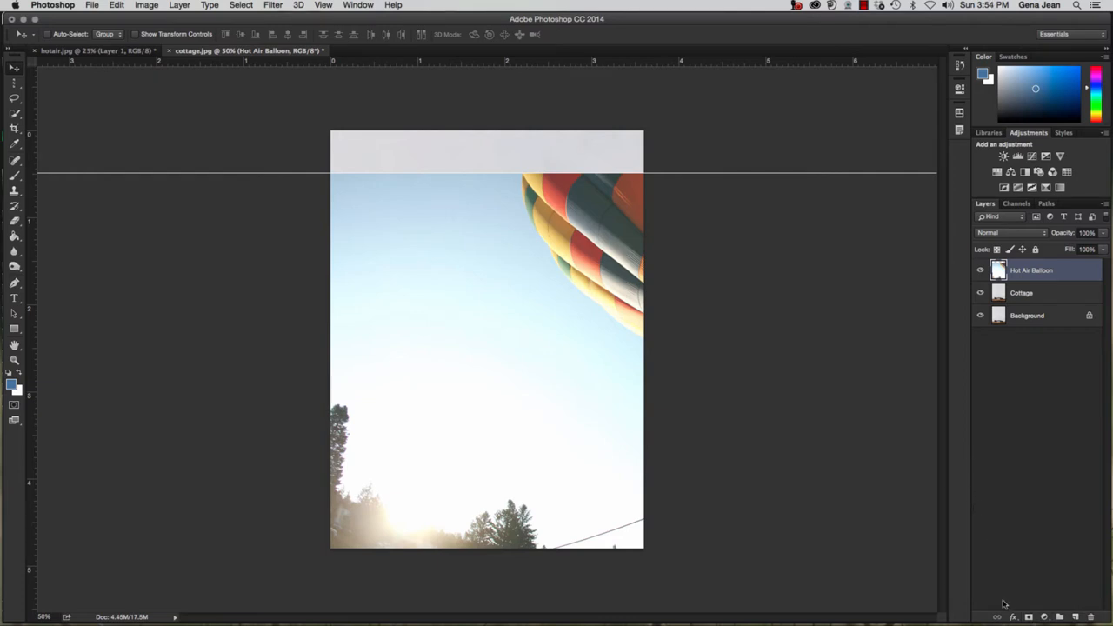
pyautogui.click(1029, 617)
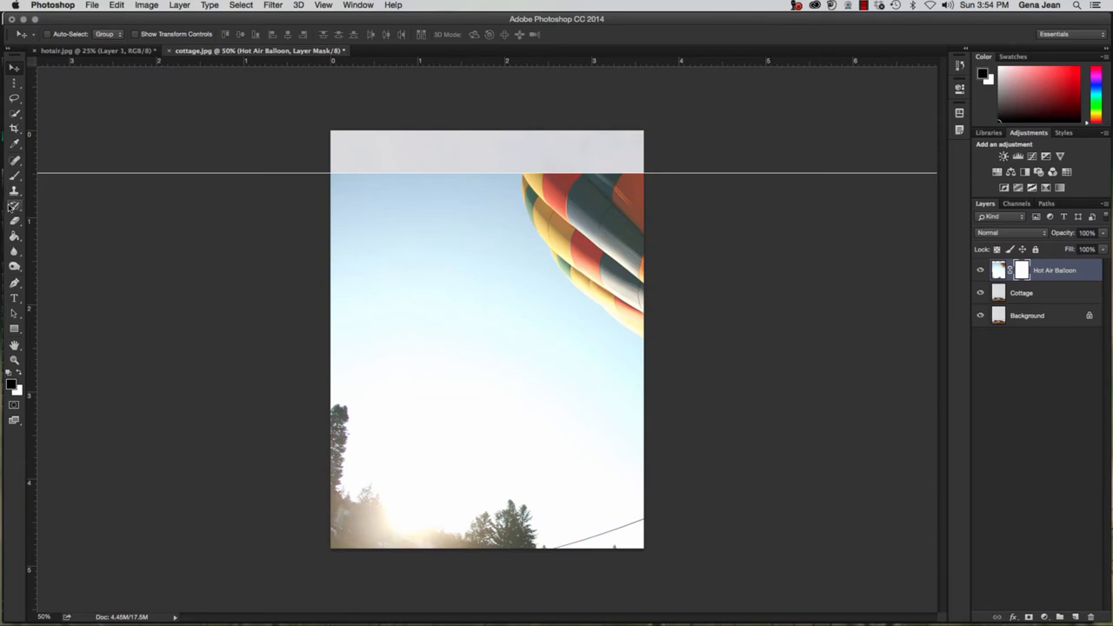
# Step: Set up the Brush tool with a soft round tip at 100 px and 0% hardness
pyautogui.click(15, 176)
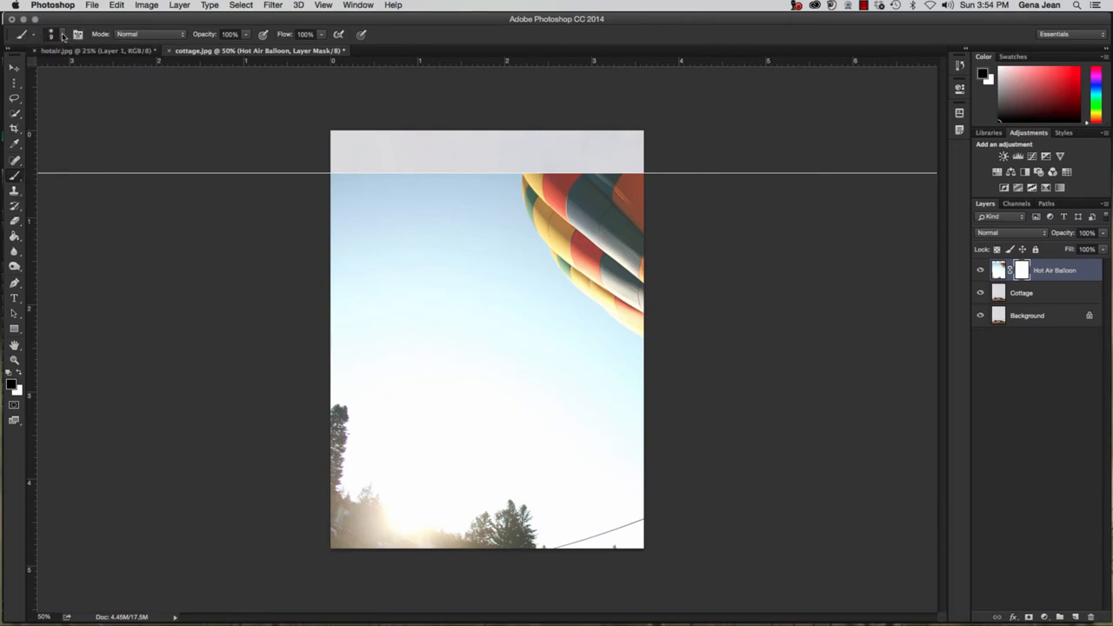
pyautogui.click(61, 36)
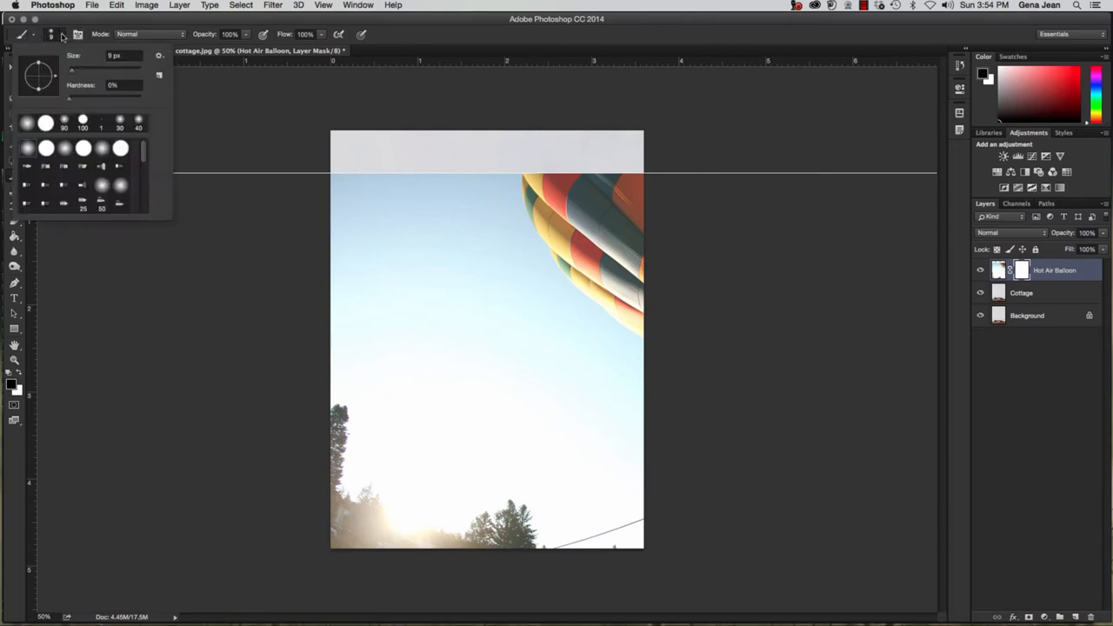
pyautogui.click(27, 149)
pyautogui.moveTo(98, 70); pyautogui.dragTo(105, 71)
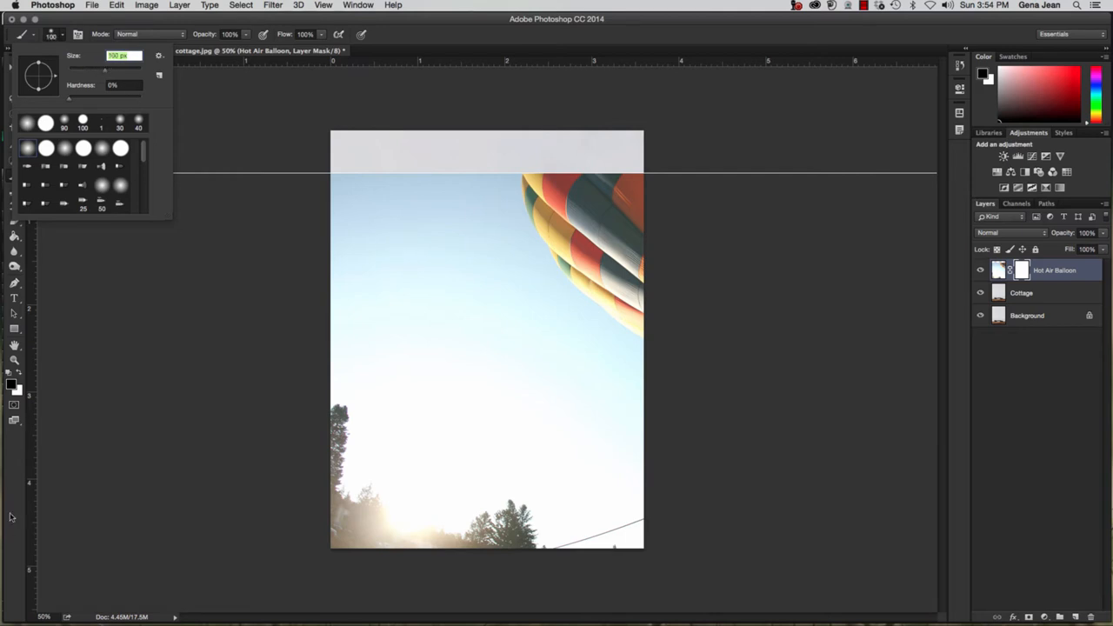
pyautogui.click(11, 386)
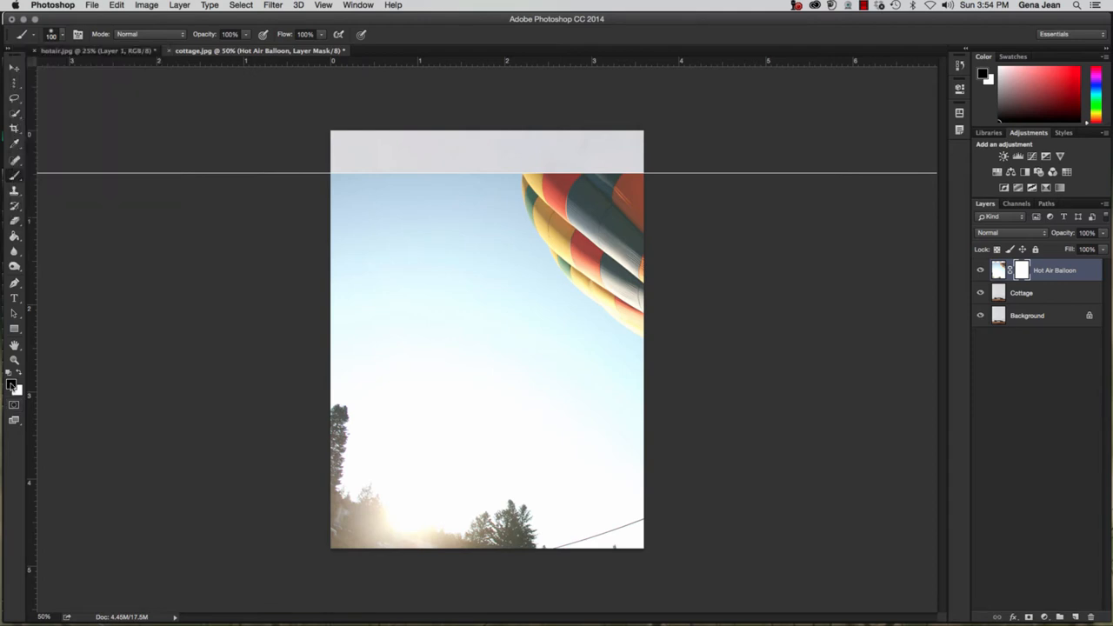
pyautogui.click(12, 387)
pyautogui.click(952, 161)
pyautogui.press('x')
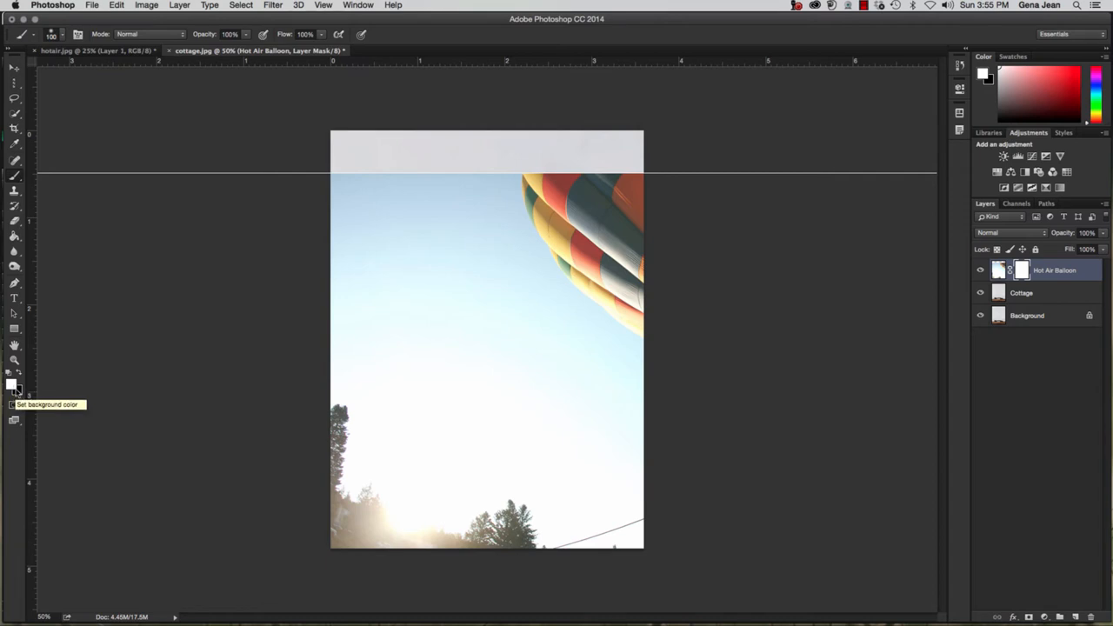
pyautogui.click(19, 372)
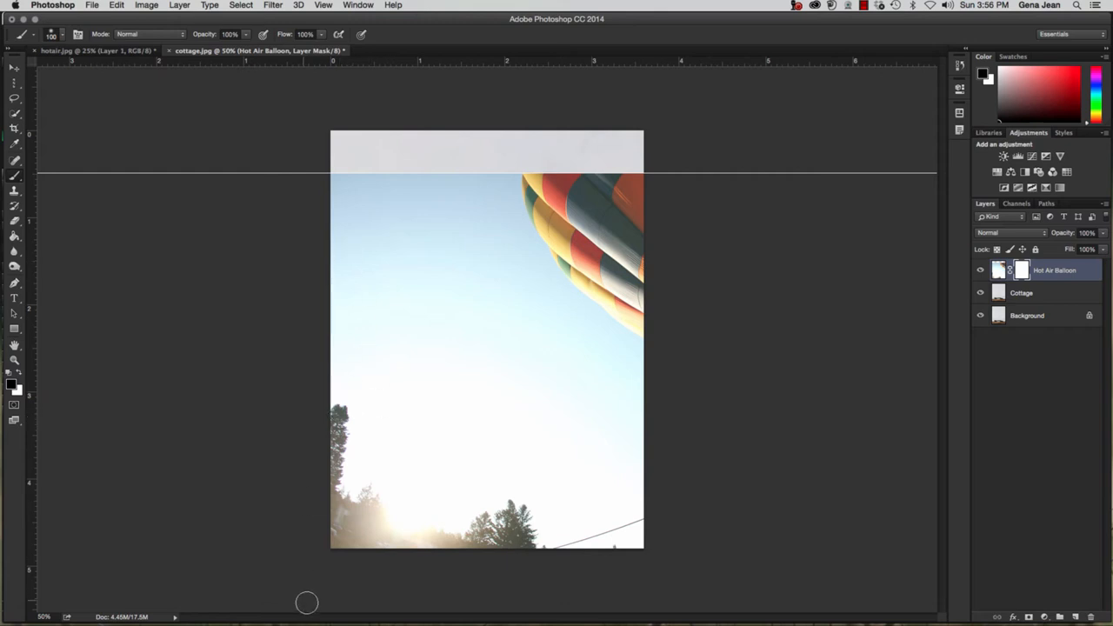
# Step: Try brush strokes over the photo's lower-left corner, on the layer mask and on the balloon image itself, undoing each one
pyautogui.moveTo(336, 548)
pyautogui.mouseDown()
pyautogui.moveTo(331, 531)
pyautogui.moveTo(348, 542)
pyautogui.moveTo(353, 526)
pyautogui.moveTo(374, 540)
pyautogui.moveTo(337, 496)
pyautogui.moveTo(392, 547)
pyautogui.moveTo(387, 513)
pyautogui.moveTo(354, 502)
pyautogui.moveTo(404, 522)
pyautogui.moveTo(418, 548)
pyautogui.mouseUp()
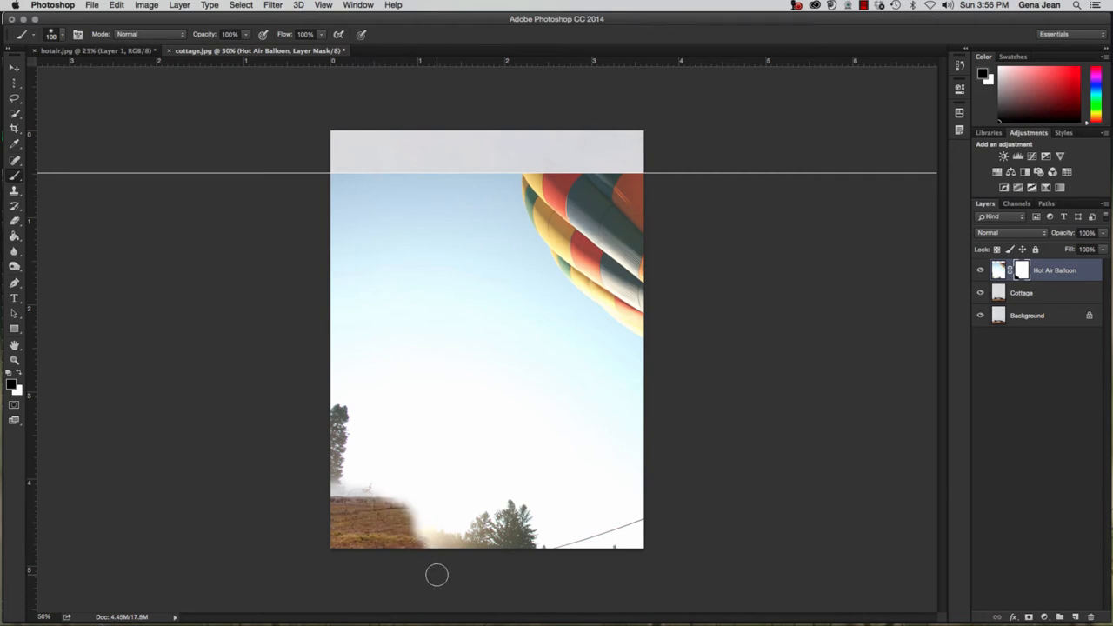
pyautogui.press('super+z')
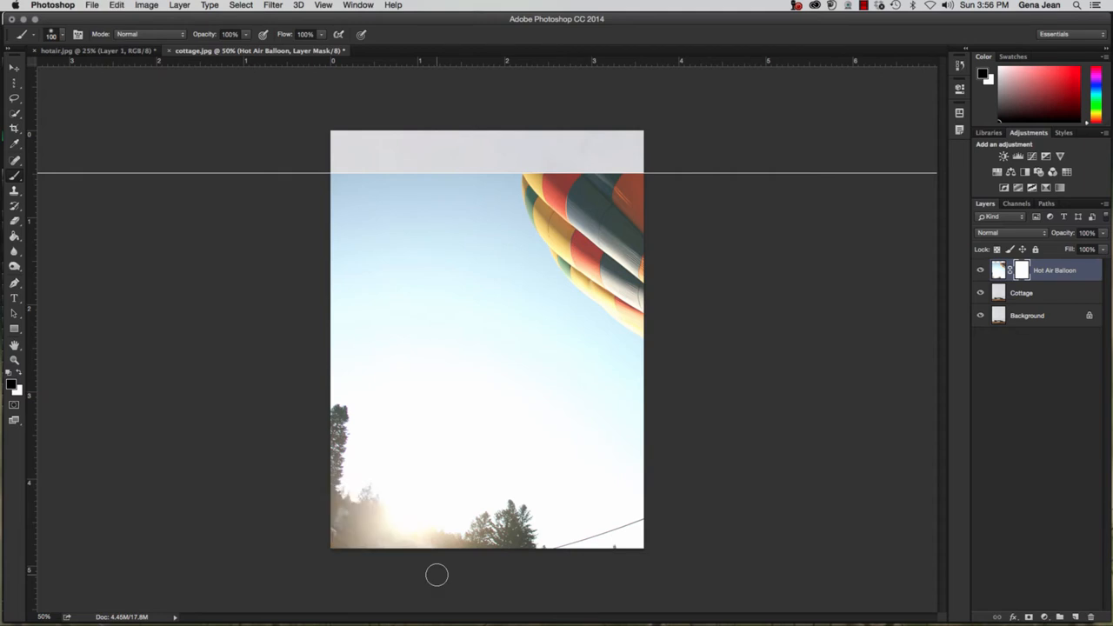
pyautogui.click(999, 271)
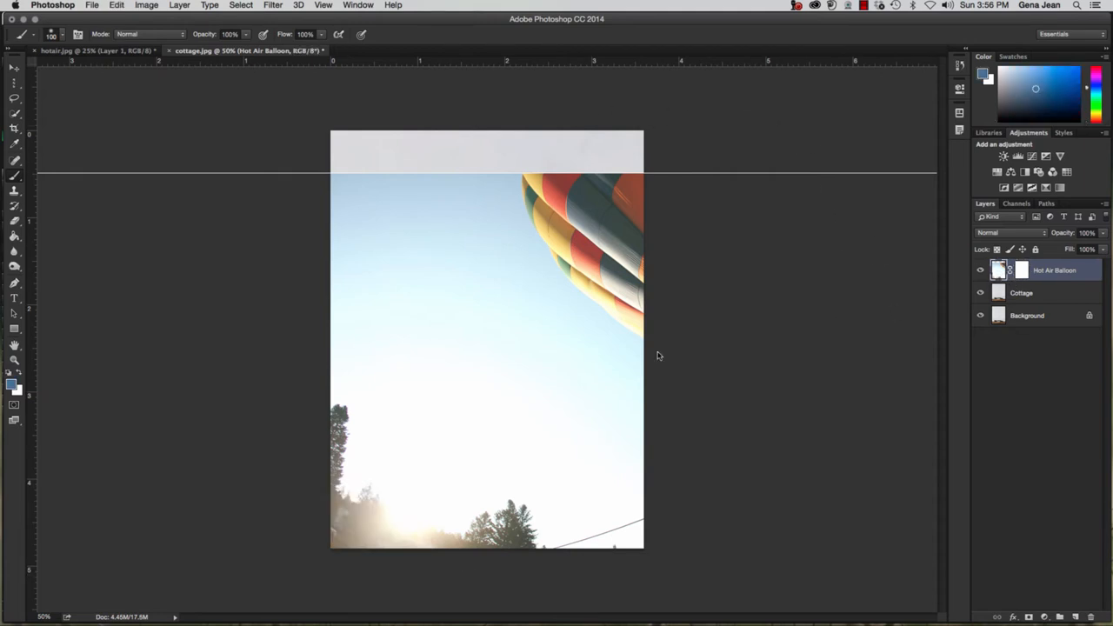
pyautogui.moveTo(317, 521)
pyautogui.mouseDown()
pyautogui.moveTo(345, 554)
pyautogui.moveTo(342, 524)
pyautogui.moveTo(378, 541)
pyautogui.moveTo(350, 533)
pyautogui.moveTo(376, 542)
pyautogui.moveTo(343, 505)
pyautogui.mouseUp()
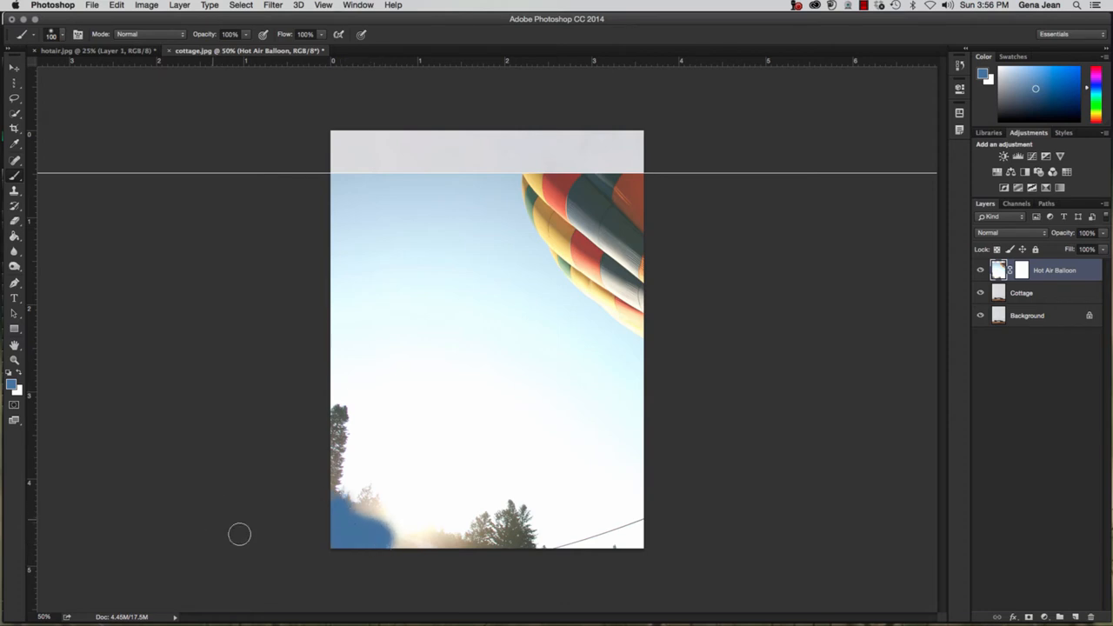
pyautogui.press('super+z')
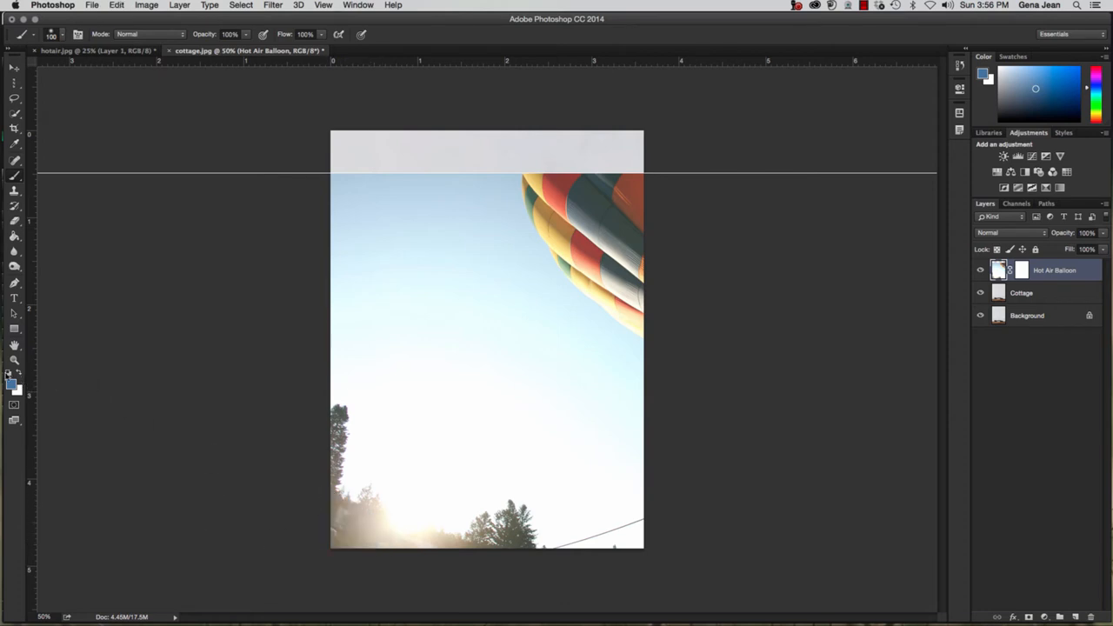
pyautogui.click(8, 374)
pyautogui.moveTo(342, 518)
pyautogui.mouseDown()
pyautogui.moveTo(377, 538)
pyautogui.moveTo(353, 512)
pyautogui.moveTo(396, 554)
pyautogui.moveTo(342, 483)
pyautogui.moveTo(395, 526)
pyautogui.moveTo(329, 464)
pyautogui.moveTo(420, 528)
pyautogui.mouseUp()
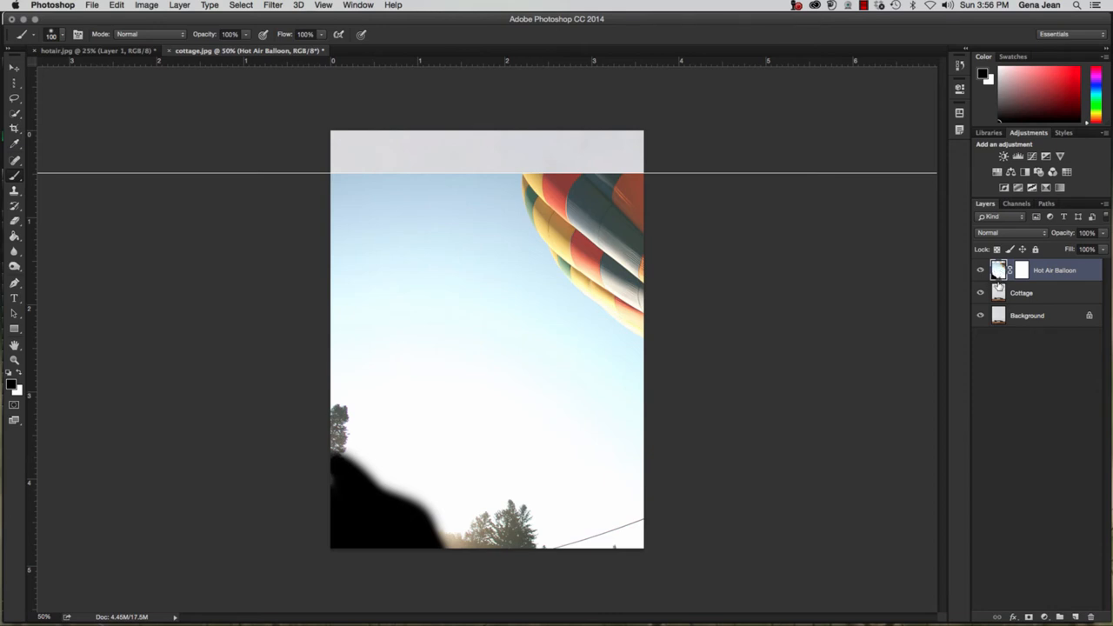
pyautogui.press('super+z')
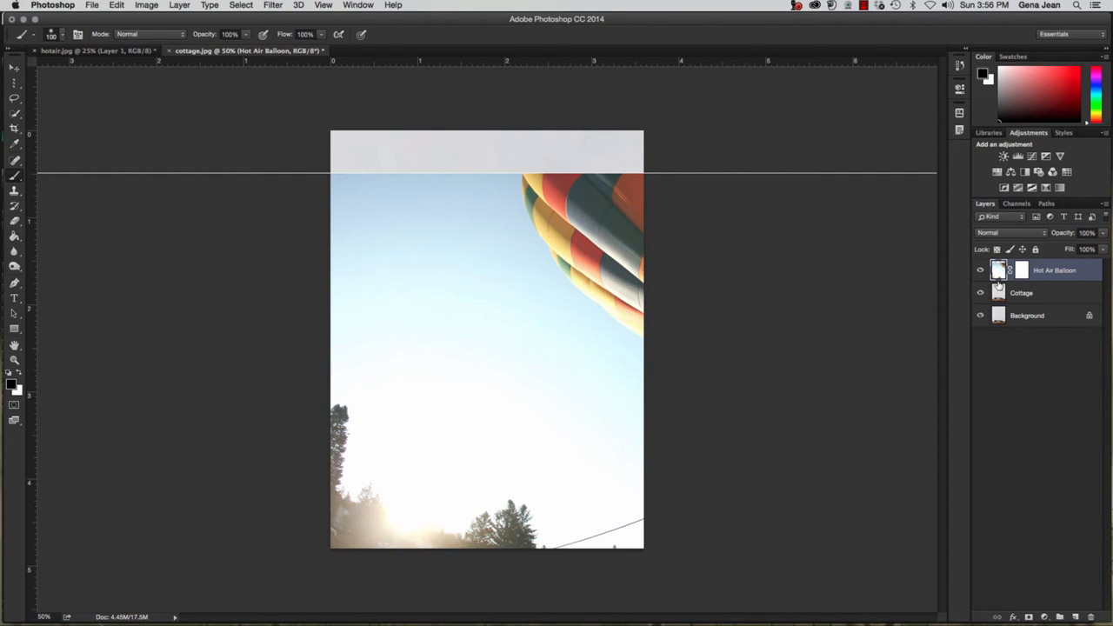
# Step: Show the edit history and paint black on the Hot Air Balloon layer mask to reveal the cottage, trees and lower sky
pyautogui.click(961, 67)
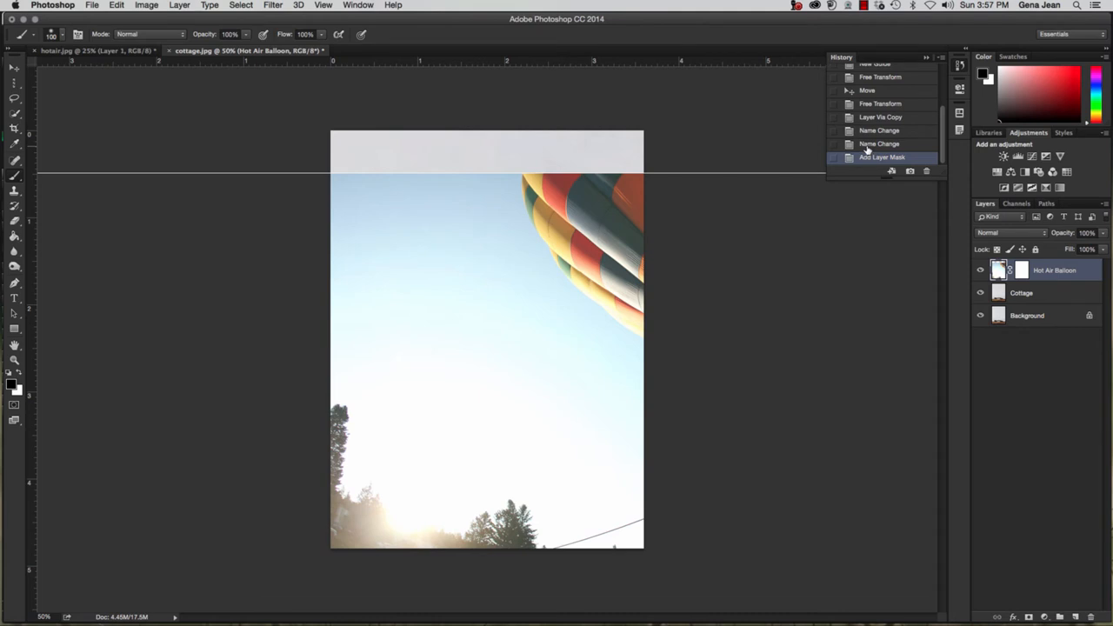
pyautogui.click(1022, 273)
pyautogui.click(999, 270)
pyautogui.click(1021, 270)
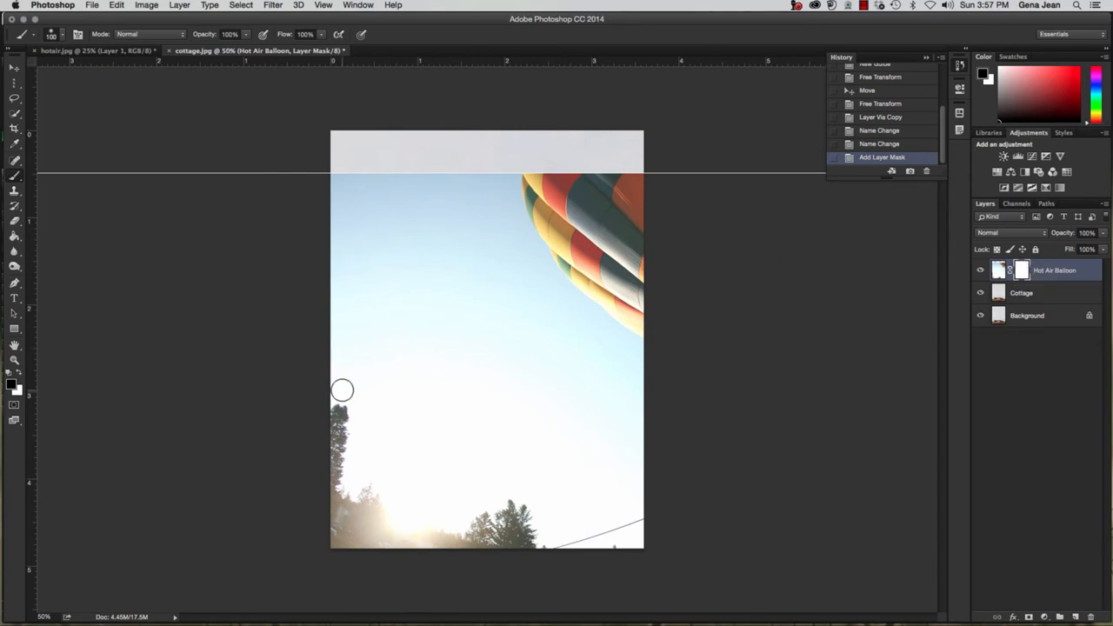
pyautogui.moveTo(323, 515)
pyautogui.mouseDown()
pyautogui.moveTo(361, 541)
pyautogui.moveTo(338, 536)
pyautogui.moveTo(344, 547)
pyautogui.moveTo(385, 552)
pyautogui.moveTo(349, 531)
pyautogui.moveTo(336, 506)
pyautogui.moveTo(447, 551)
pyautogui.moveTo(509, 556)
pyautogui.moveTo(453, 546)
pyautogui.moveTo(528, 543)
pyautogui.moveTo(519, 504)
pyautogui.moveTo(511, 515)
pyautogui.moveTo(441, 519)
pyautogui.moveTo(458, 529)
pyautogui.moveTo(397, 514)
pyautogui.moveTo(327, 464)
pyautogui.moveTo(361, 506)
pyautogui.moveTo(423, 540)
pyautogui.moveTo(320, 472)
pyautogui.moveTo(445, 529)
pyautogui.moveTo(343, 416)
pyautogui.moveTo(427, 518)
pyautogui.moveTo(392, 503)
pyautogui.moveTo(339, 416)
pyautogui.moveTo(364, 502)
pyautogui.moveTo(329, 424)
pyautogui.moveTo(340, 457)
pyautogui.moveTo(343, 359)
pyautogui.moveTo(339, 446)
pyautogui.moveTo(345, 369)
pyautogui.moveTo(423, 493)
pyautogui.moveTo(375, 412)
pyautogui.moveTo(458, 525)
pyautogui.moveTo(410, 440)
pyautogui.moveTo(450, 485)
pyautogui.moveTo(452, 456)
pyautogui.moveTo(430, 435)
pyautogui.moveTo(465, 477)
pyautogui.moveTo(471, 460)
pyautogui.moveTo(552, 476)
pyautogui.moveTo(566, 491)
pyautogui.moveTo(513, 518)
pyautogui.moveTo(587, 509)
pyautogui.moveTo(526, 529)
pyautogui.moveTo(603, 477)
pyautogui.moveTo(609, 494)
pyautogui.moveTo(596, 427)
pyautogui.moveTo(343, 318)
pyautogui.moveTo(380, 322)
pyautogui.moveTo(334, 346)
pyautogui.moveTo(440, 368)
pyautogui.moveTo(380, 368)
pyautogui.moveTo(457, 390)
pyautogui.moveTo(370, 394)
pyautogui.moveTo(490, 400)
pyautogui.moveTo(410, 416)
pyautogui.moveTo(530, 425)
pyautogui.moveTo(427, 436)
pyautogui.moveTo(571, 439)
pyautogui.moveTo(528, 453)
pyautogui.moveTo(461, 451)
pyautogui.moveTo(477, 423)
pyautogui.mouseUp()
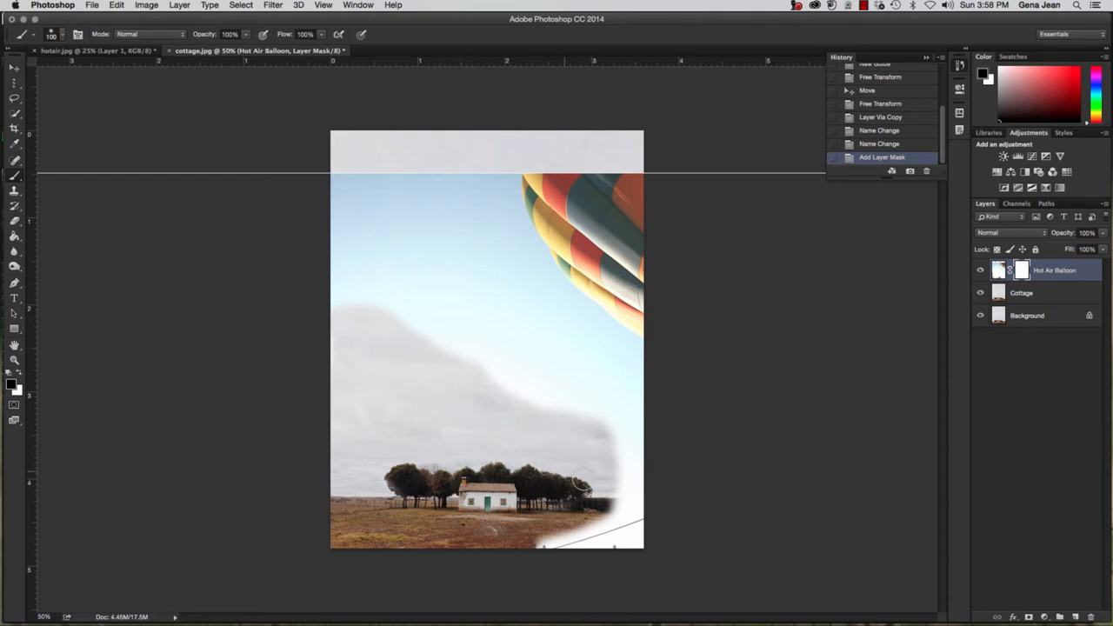
pyautogui.moveTo(609, 492)
pyautogui.mouseDown()
pyautogui.moveTo(562, 482)
pyautogui.moveTo(526, 457)
pyautogui.moveTo(503, 395)
pyautogui.moveTo(397, 356)
pyautogui.moveTo(517, 383)
pyautogui.moveTo(490, 363)
pyautogui.mouseUp()
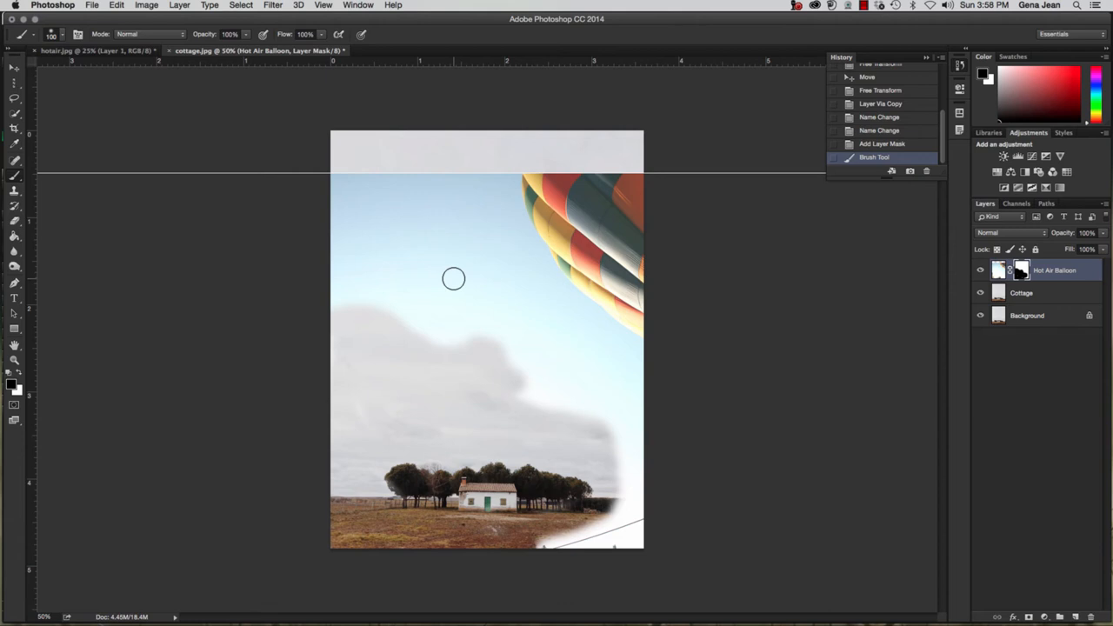
# Step: Enlarge the brush to 400 px and shrink it to 30 px
pyautogui.press(']')
pyautogui.press(']')
pyautogui.press(']')
pyautogui.press(']')
pyautogui.press(']')
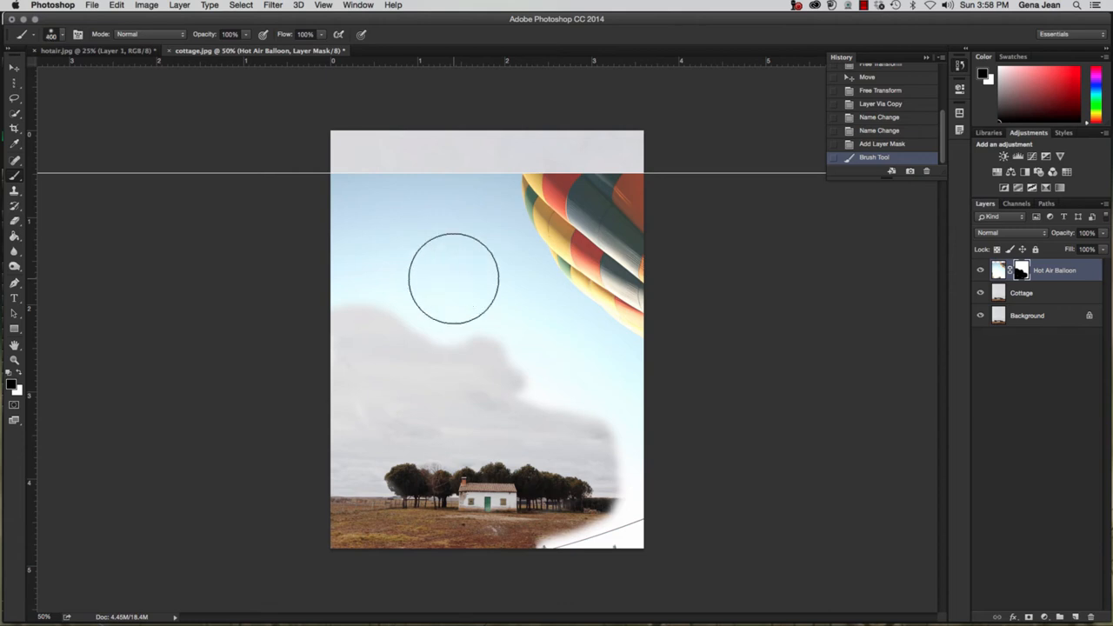
pyautogui.press('[')
pyautogui.press('[')
pyautogui.press('[')
pyautogui.press('[')
pyautogui.press('[')
pyautogui.press('[')
pyautogui.press('[')
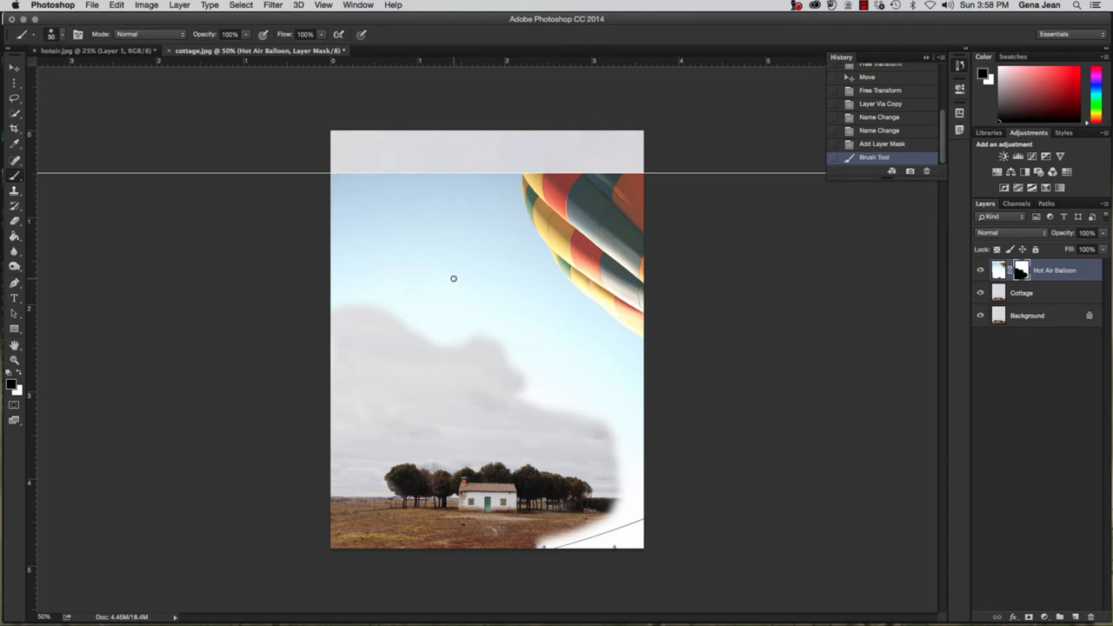
# Step: Enlarge the brush to 500 px and paint black on the mask over the blue sky up to the balloon
pyautogui.press(']')
pyautogui.press(']')
pyautogui.press(']')
pyautogui.press(']')
pyautogui.press(']')
pyautogui.press(']')
pyautogui.press(']')
pyautogui.press(']')
pyautogui.press(']')
pyautogui.press(']')
pyautogui.press(']')
pyautogui.moveTo(462, 309)
pyautogui.mouseDown()
pyautogui.moveTo(409, 233)
pyautogui.moveTo(397, 184)
pyautogui.moveTo(367, 175)
pyautogui.moveTo(342, 300)
pyautogui.moveTo(371, 309)
pyautogui.moveTo(382, 271)
pyautogui.moveTo(359, 199)
pyautogui.moveTo(435, 270)
pyautogui.moveTo(440, 314)
pyautogui.moveTo(422, 198)
pyautogui.moveTo(480, 347)
pyautogui.moveTo(498, 364)
pyautogui.moveTo(497, 383)
pyautogui.moveTo(471, 379)
pyautogui.moveTo(494, 416)
pyautogui.moveTo(531, 424)
pyautogui.moveTo(533, 413)
pyautogui.moveTo(506, 402)
pyautogui.moveTo(530, 405)
pyautogui.moveTo(439, 405)
pyautogui.moveTo(402, 420)
pyautogui.moveTo(460, 443)
pyautogui.moveTo(420, 448)
pyautogui.moveTo(464, 450)
pyautogui.moveTo(535, 370)
pyautogui.moveTo(589, 282)
pyautogui.moveTo(514, 217)
pyautogui.mouseUp()
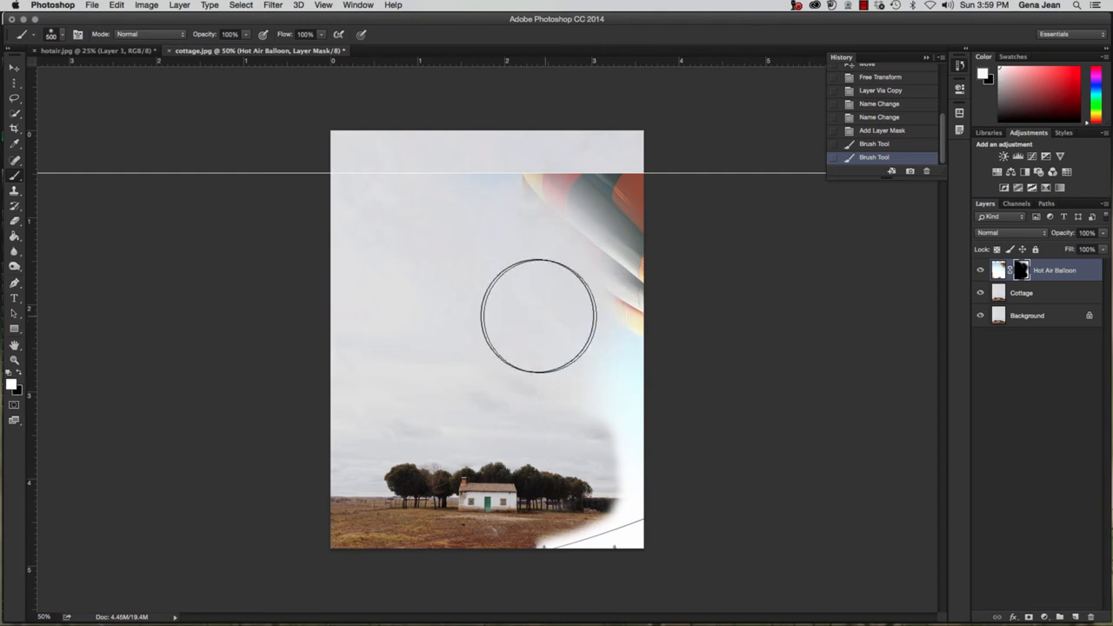
# Step: Reduce the brush to 100 px and paint white on the mask to restore the balloon and its outer edge
pyautogui.press('[')
pyautogui.press('[')
pyautogui.press('[')
pyautogui.press('[')
pyautogui.press('[')
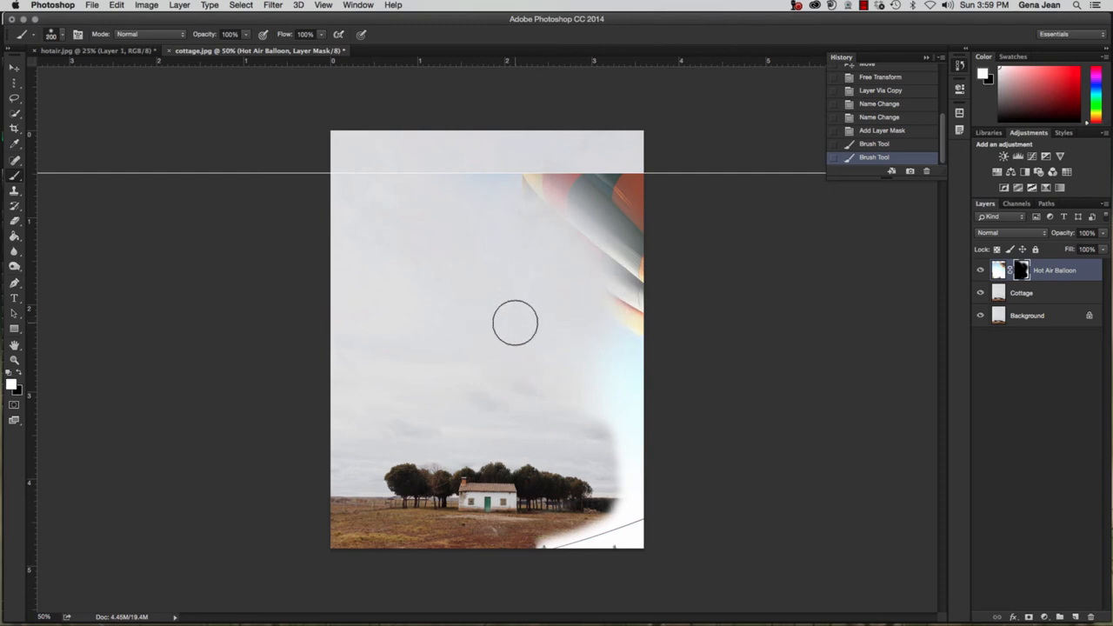
pyautogui.press('[')
pyautogui.press('[')
pyautogui.press('[')
pyautogui.moveTo(552, 181)
pyautogui.mouseDown()
pyautogui.moveTo(578, 222)
pyautogui.moveTo(648, 273)
pyautogui.moveTo(596, 229)
pyautogui.moveTo(555, 163)
pyautogui.moveTo(670, 272)
pyautogui.moveTo(572, 154)
pyautogui.moveTo(648, 228)
pyautogui.mouseUp()
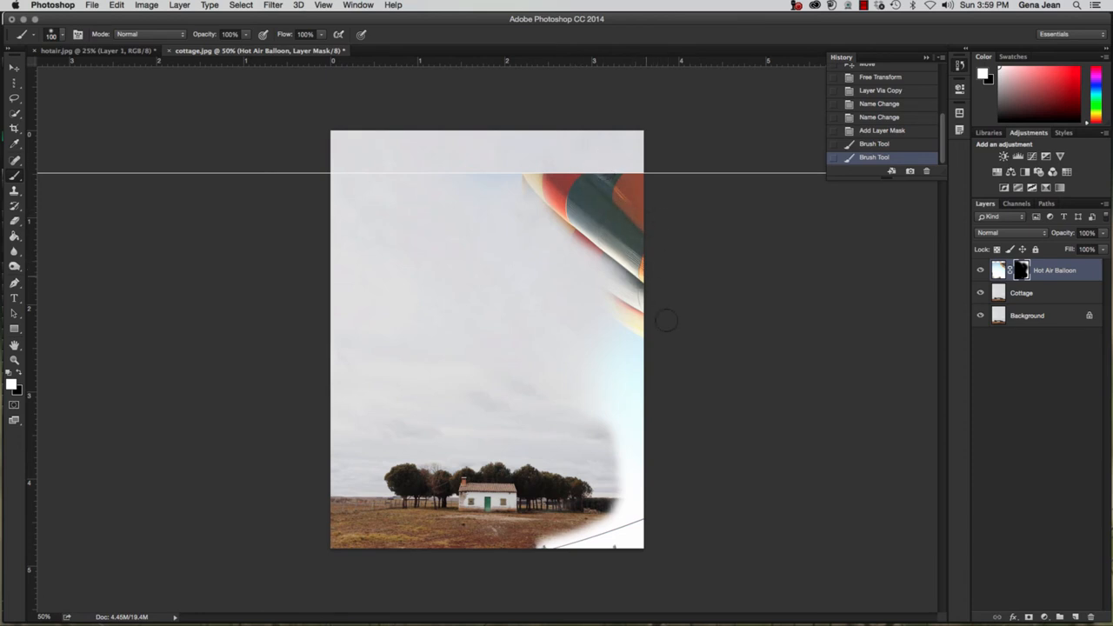
pyautogui.moveTo(666, 321)
pyautogui.mouseDown()
pyautogui.moveTo(566, 224)
pyautogui.moveTo(653, 316)
pyautogui.moveTo(610, 289)
pyautogui.moveTo(648, 330)
pyautogui.moveTo(624, 316)
pyautogui.moveTo(615, 302)
pyautogui.moveTo(642, 331)
pyautogui.mouseUp()
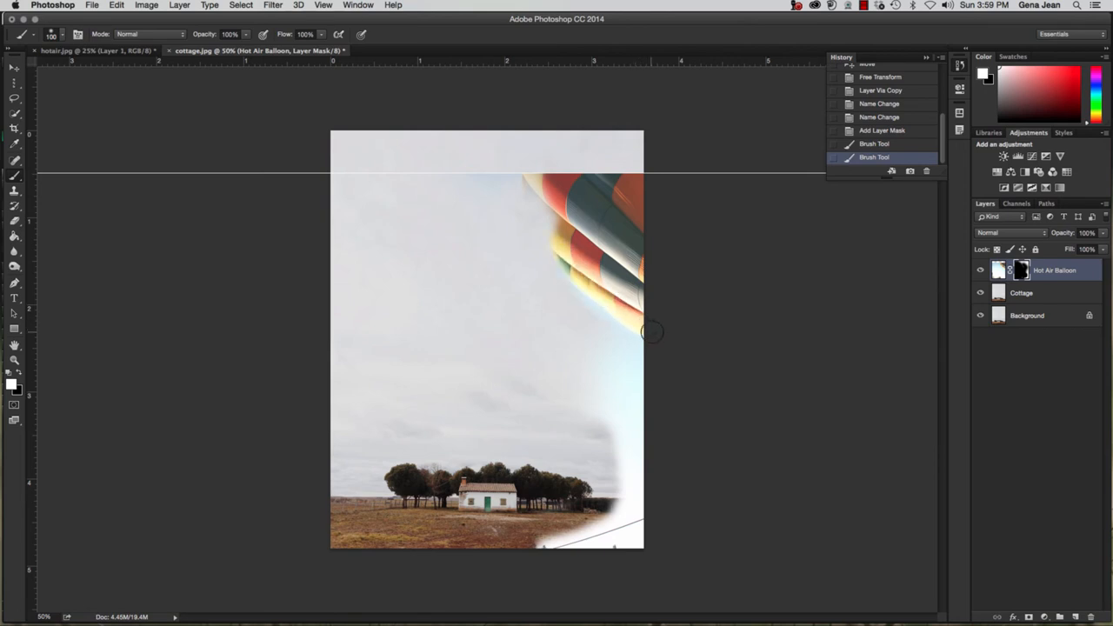
pyautogui.moveTo(535, 193)
pyautogui.mouseDown()
pyautogui.moveTo(570, 240)
pyautogui.moveTo(534, 193)
pyautogui.moveTo(533, 167)
pyautogui.moveTo(560, 221)
pyautogui.moveTo(550, 163)
pyautogui.moveTo(618, 192)
pyautogui.moveTo(578, 164)
pyautogui.mouseUp()
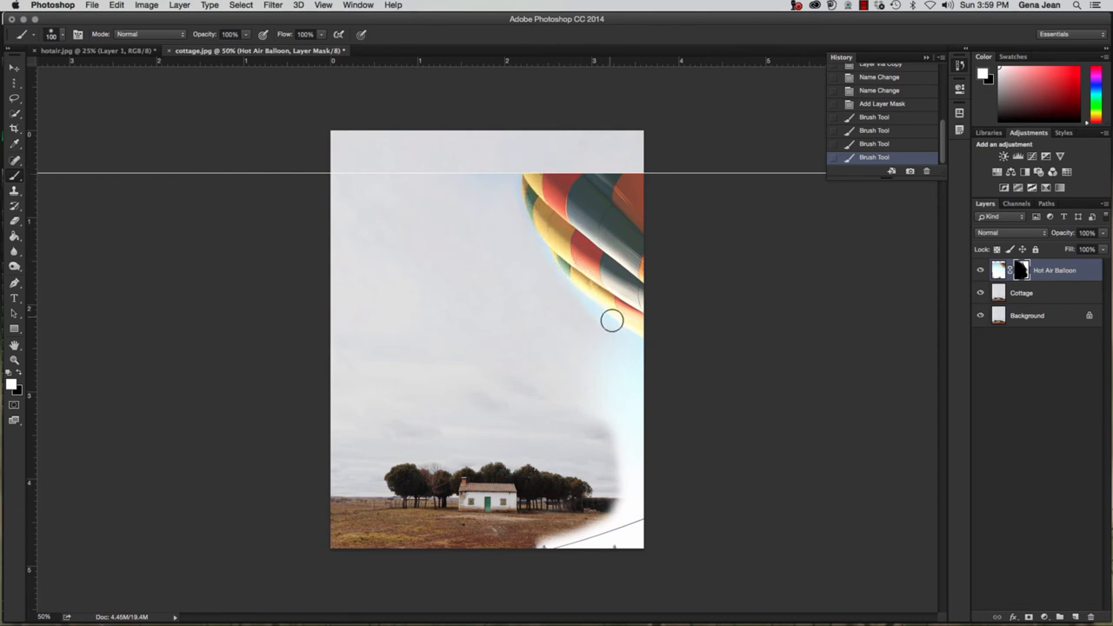
pyautogui.moveTo(612, 321)
pyautogui.mouseDown()
pyautogui.moveTo(649, 346)
pyautogui.moveTo(548, 260)
pyautogui.moveTo(513, 167)
pyautogui.mouseUp()
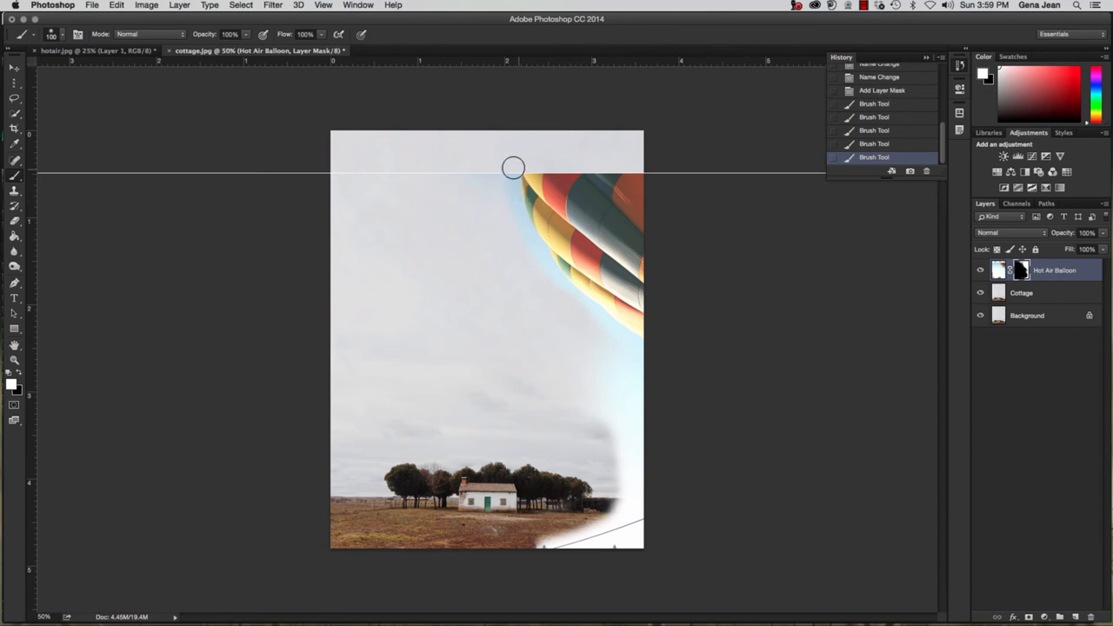
# Step: Refine the balloon's edge on the mask, painting black over the blue fringe and white to restore the upper edge
pyautogui.press('x')
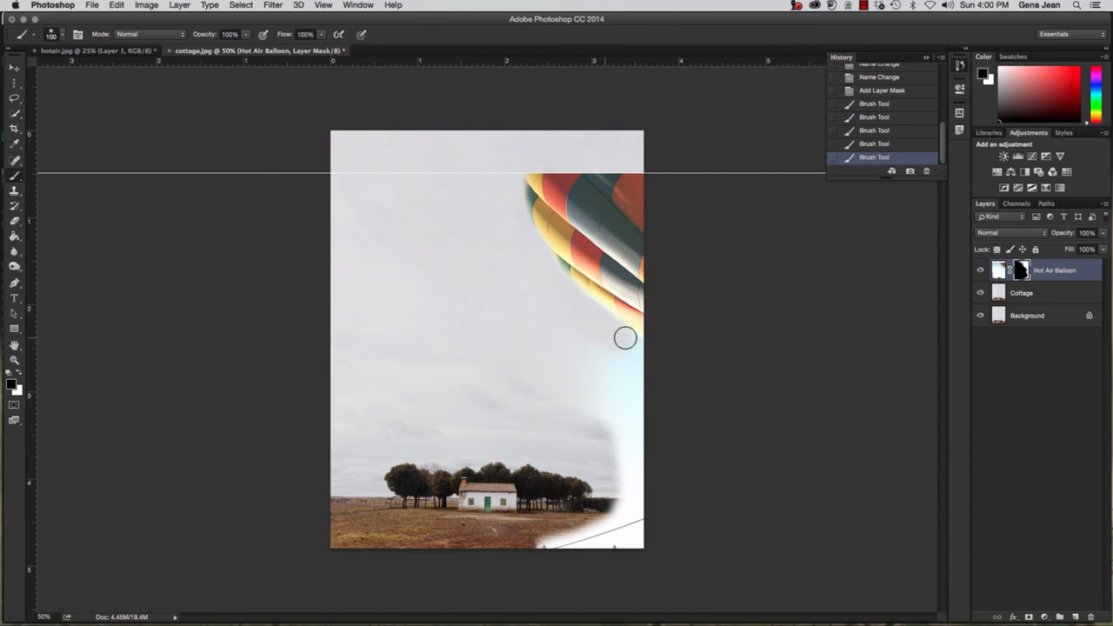
pyautogui.press('x')
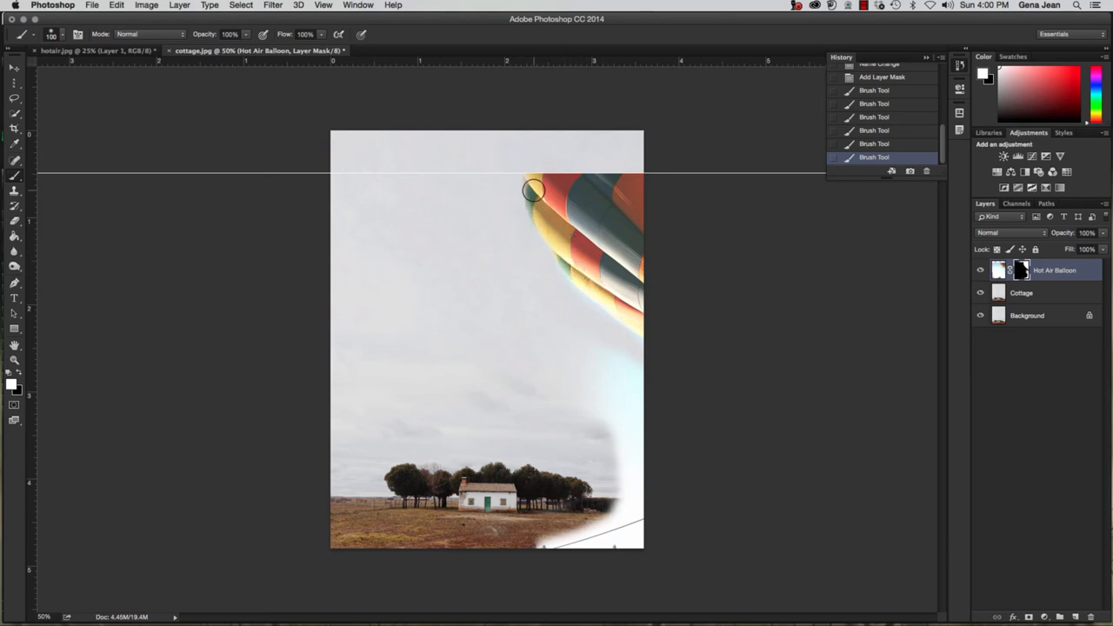
pyautogui.moveTo(537, 168); pyautogui.dragTo(532, 191)
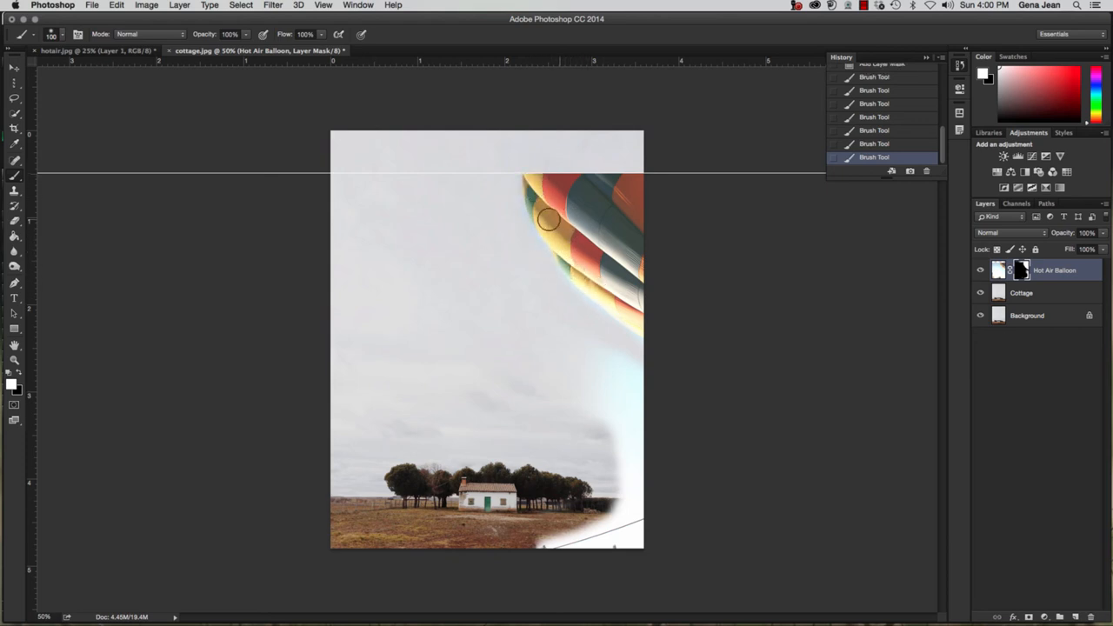
# Step: Paint black on the mask over the remaining sky below the balloon and the white patch at the cottage field's corner
pyautogui.press('x')
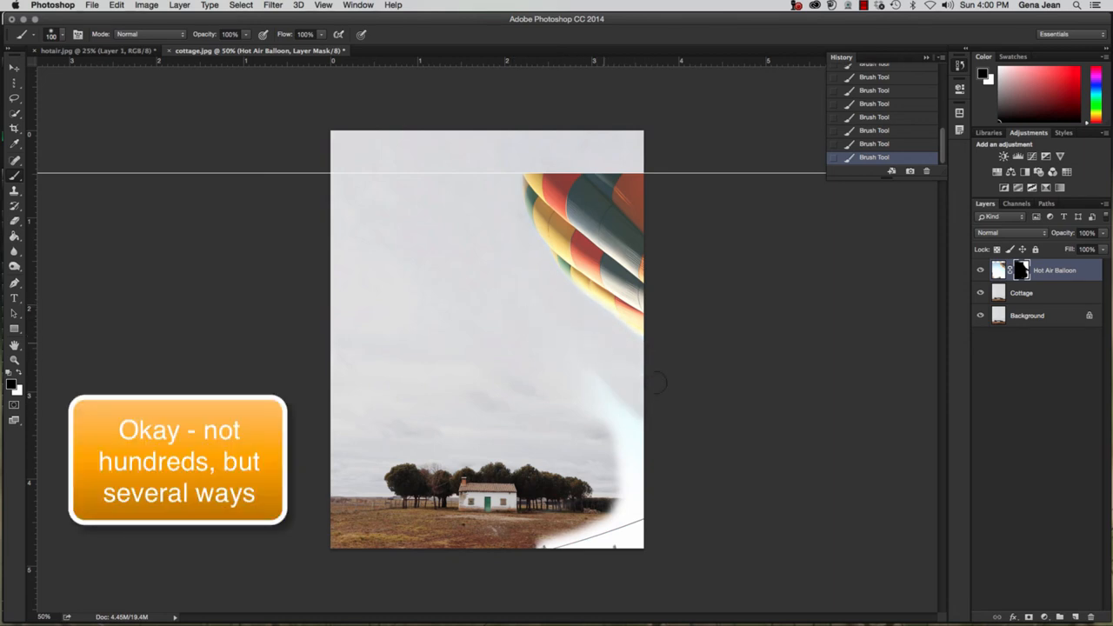
pyautogui.moveTo(616, 397)
pyautogui.mouseDown()
pyautogui.moveTo(564, 391)
pyautogui.moveTo(638, 438)
pyautogui.moveTo(591, 424)
pyautogui.moveTo(637, 451)
pyautogui.moveTo(605, 442)
pyautogui.moveTo(618, 451)
pyautogui.moveTo(507, 469)
pyautogui.mouseUp()
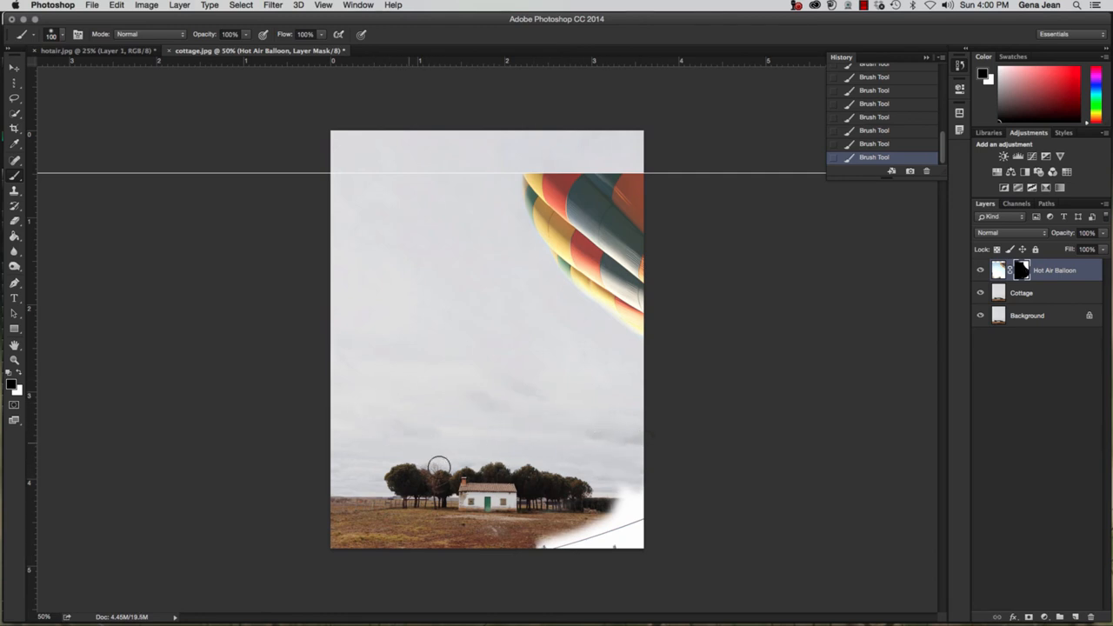
pyautogui.moveTo(494, 525)
pyautogui.mouseDown()
pyautogui.moveTo(644, 542)
pyautogui.moveTo(625, 482)
pyautogui.moveTo(631, 549)
pyautogui.moveTo(635, 466)
pyautogui.moveTo(626, 501)
pyautogui.moveTo(590, 542)
pyautogui.moveTo(611, 481)
pyautogui.mouseUp()
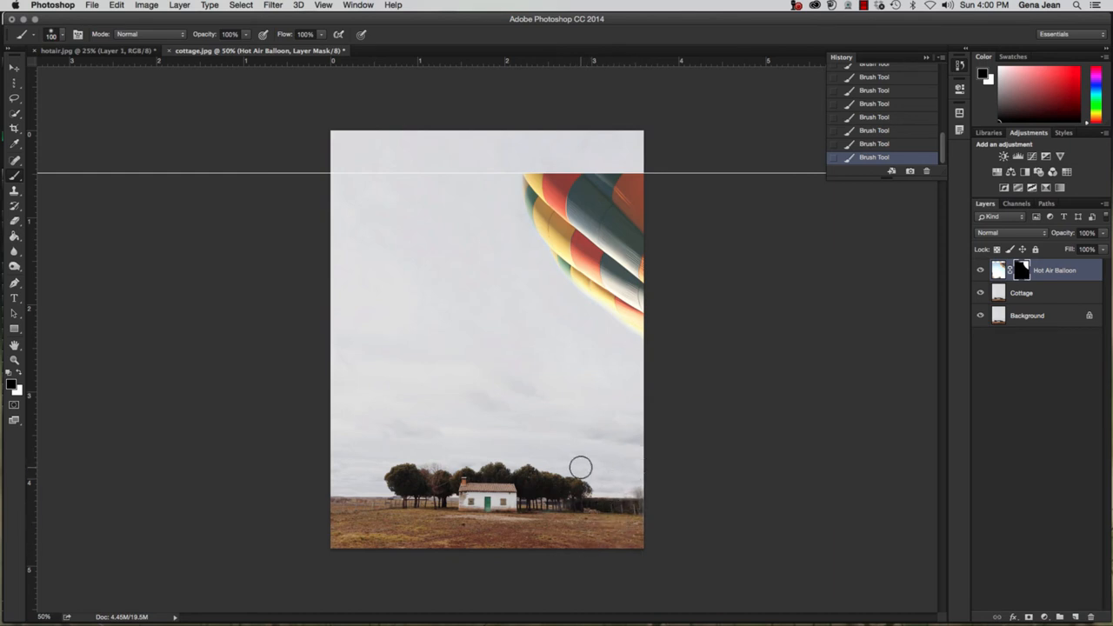
# Step: Move the Hot Air Balloon layer left and slightly up to bring in the basket, and mask out the sky left of the basket
pyautogui.press('v')
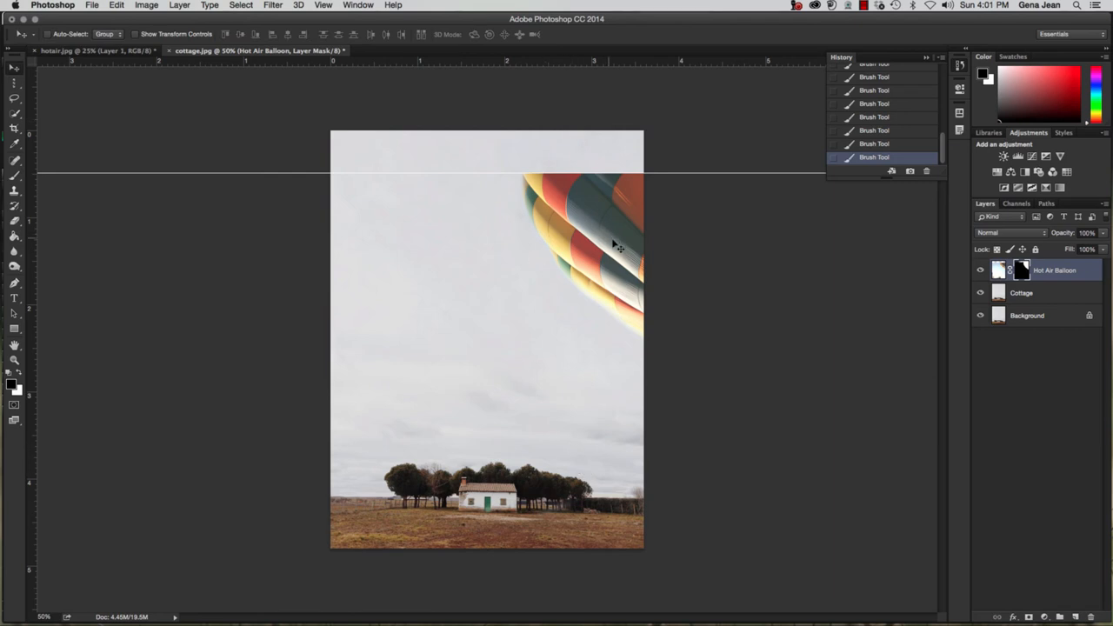
pyautogui.moveTo(616, 246); pyautogui.dragTo(396, 223)
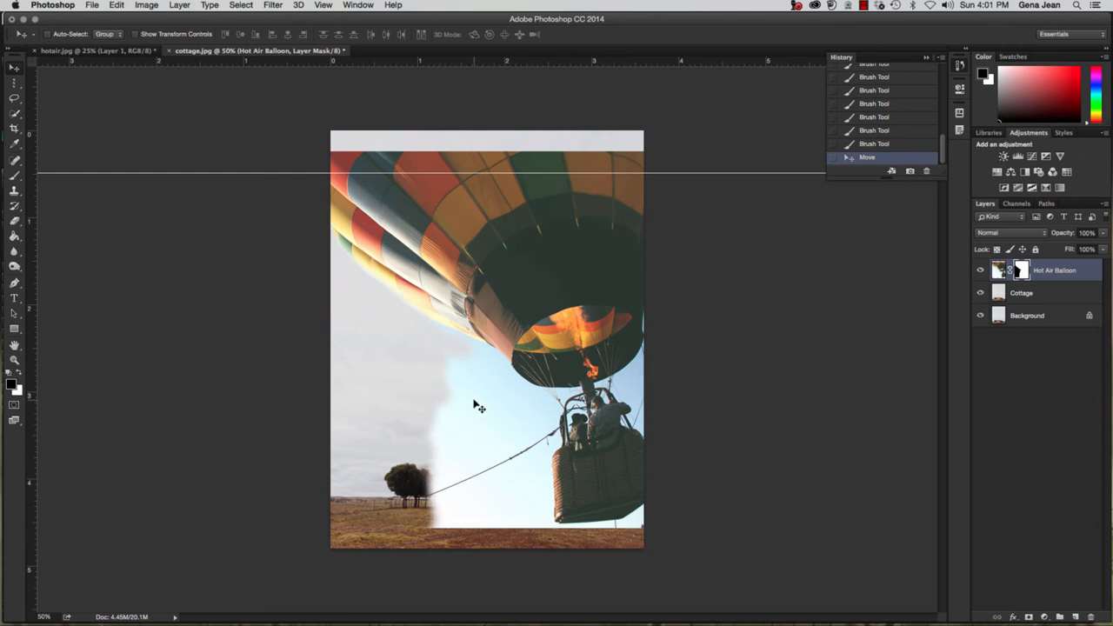
pyautogui.press('b')
pyautogui.moveTo(478, 407)
pyautogui.mouseDown()
pyautogui.moveTo(461, 375)
pyautogui.moveTo(487, 540)
pyautogui.moveTo(450, 397)
pyautogui.moveTo(465, 558)
pyautogui.moveTo(444, 398)
pyautogui.moveTo(457, 541)
pyautogui.moveTo(439, 403)
pyautogui.moveTo(443, 565)
pyautogui.moveTo(433, 458)
pyautogui.moveTo(430, 537)
pyautogui.mouseUp()
pyautogui.moveTo(496, 535)
pyautogui.mouseDown()
pyautogui.moveTo(504, 524)
pyautogui.moveTo(526, 531)
pyautogui.moveTo(484, 372)
pyautogui.moveTo(492, 362)
pyautogui.moveTo(432, 345)
pyautogui.moveTo(502, 383)
pyautogui.moveTo(520, 427)
pyautogui.moveTo(499, 365)
pyautogui.moveTo(479, 351)
pyautogui.moveTo(499, 380)
pyautogui.moveTo(472, 347)
pyautogui.moveTo(422, 330)
pyautogui.moveTo(363, 282)
pyautogui.mouseUp()
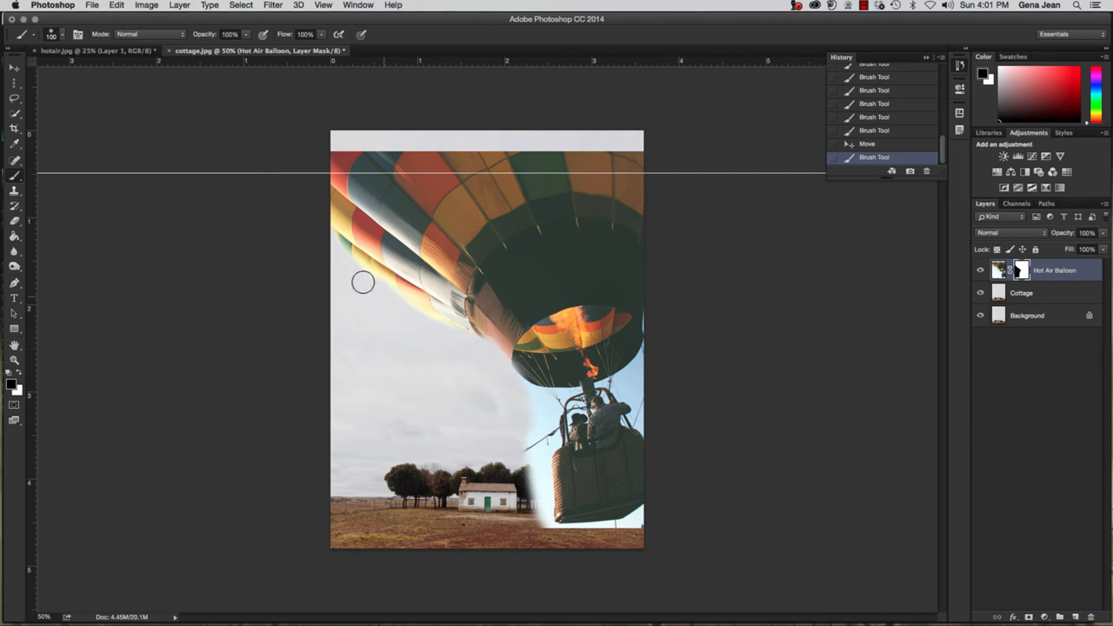
pyautogui.moveTo(315, 229); pyautogui.dragTo(260, 322)
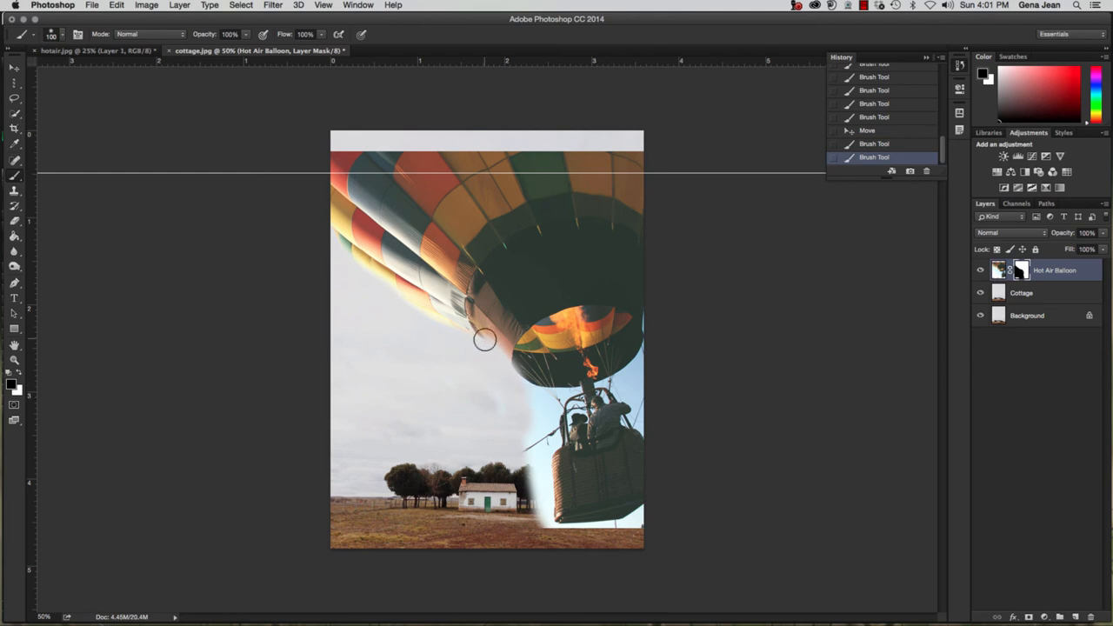
# Step: Try to mask out the remaining sky around the basket with the soft 100 px brush
pyautogui.moveTo(531, 401)
pyautogui.mouseDown()
pyautogui.moveTo(549, 435)
pyautogui.moveTo(533, 455)
pyautogui.moveTo(525, 429)
pyautogui.moveTo(548, 522)
pyautogui.mouseUp()
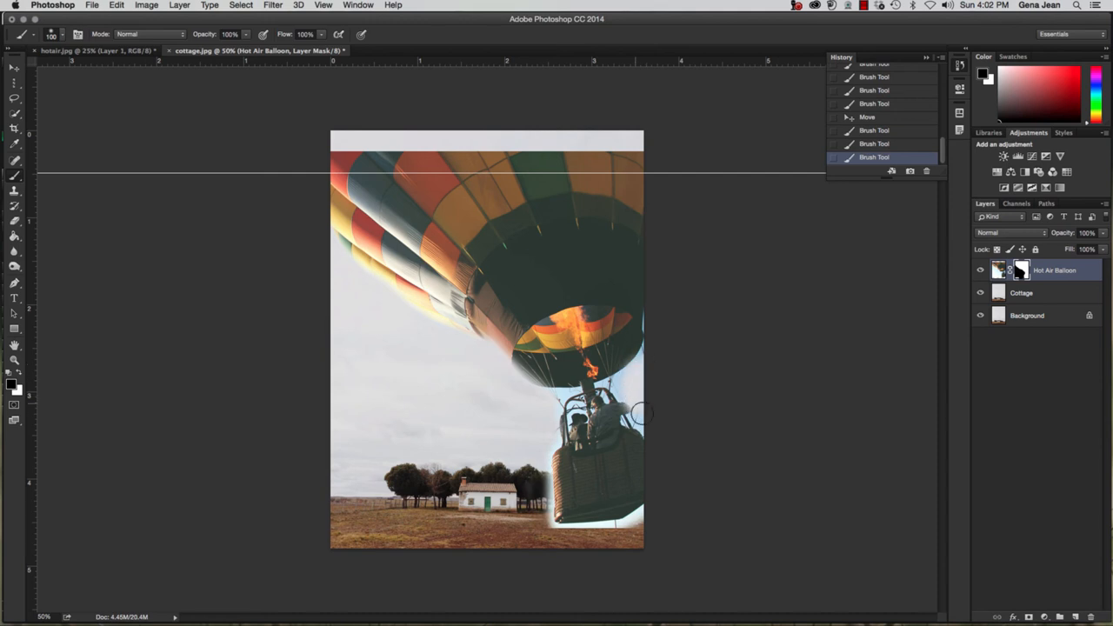
pyautogui.moveTo(651, 425); pyautogui.dragTo(635, 426)
pyautogui.moveTo(657, 387)
pyautogui.mouseDown()
pyautogui.moveTo(622, 386)
pyautogui.moveTo(649, 429)
pyautogui.mouseUp()
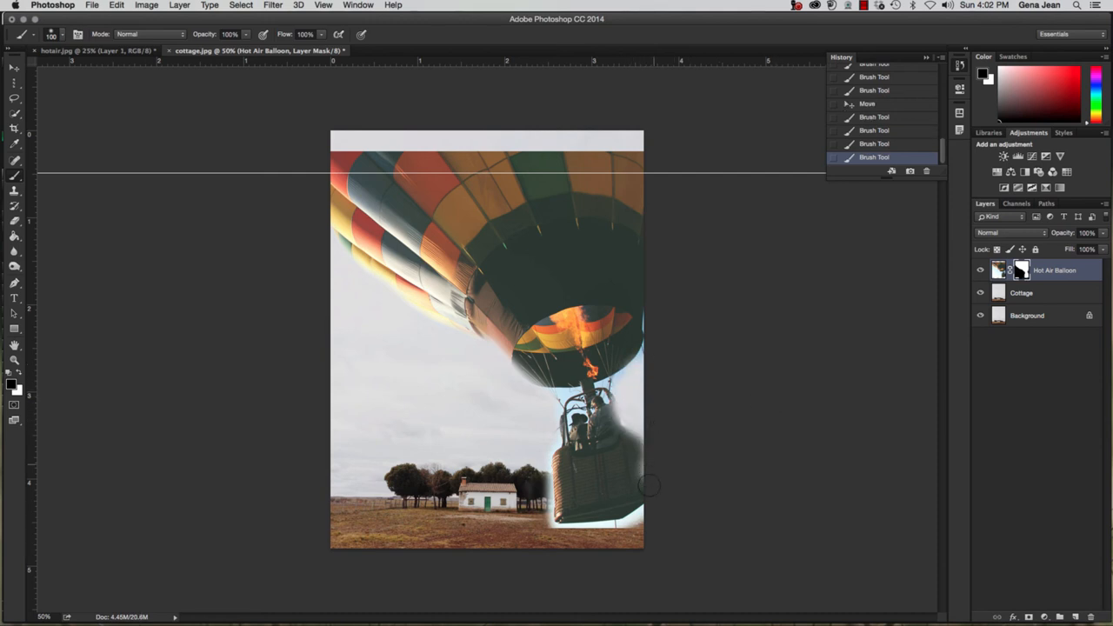
pyautogui.moveTo(645, 509)
pyautogui.mouseDown()
pyautogui.moveTo(621, 522)
pyautogui.moveTo(554, 517)
pyautogui.moveTo(547, 450)
pyautogui.mouseUp()
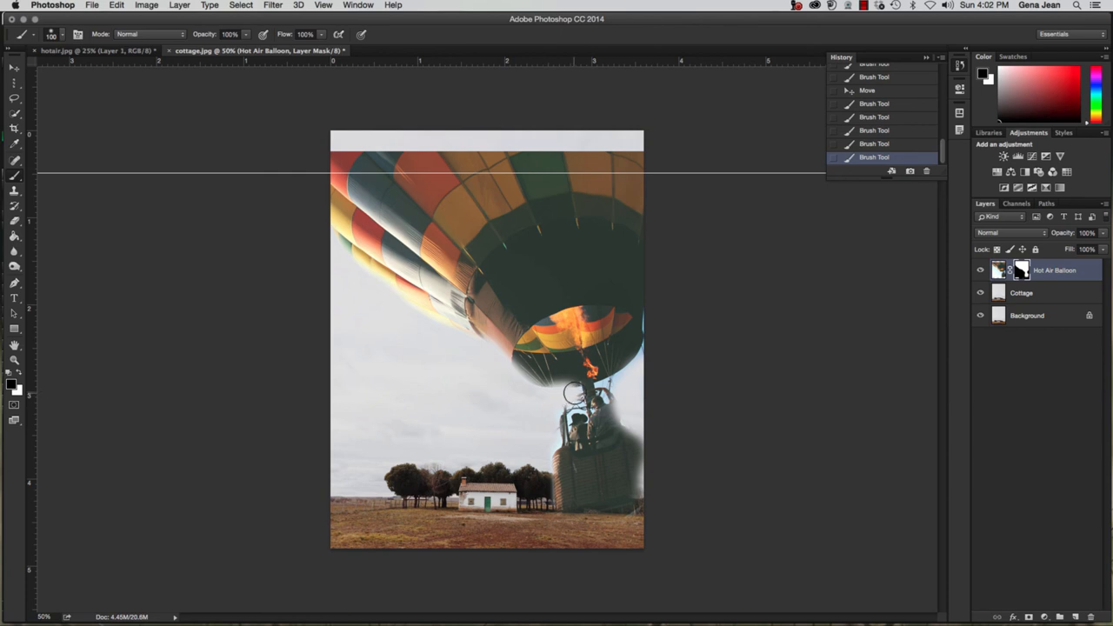
pyautogui.moveTo(578, 391)
pyautogui.mouseDown()
pyautogui.moveTo(574, 426)
pyautogui.moveTo(540, 453)
pyautogui.mouseUp()
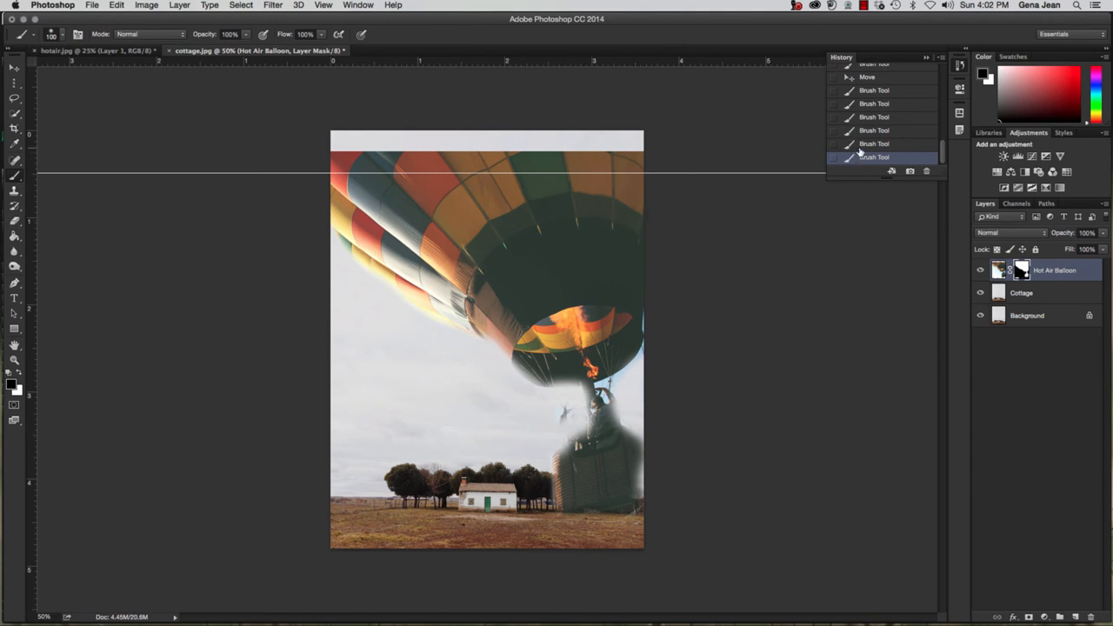
# Step: Step back in the history to undo the last four brush strokes around the basket
pyautogui.press('super+alt+z')
pyautogui.press('super+alt+z')
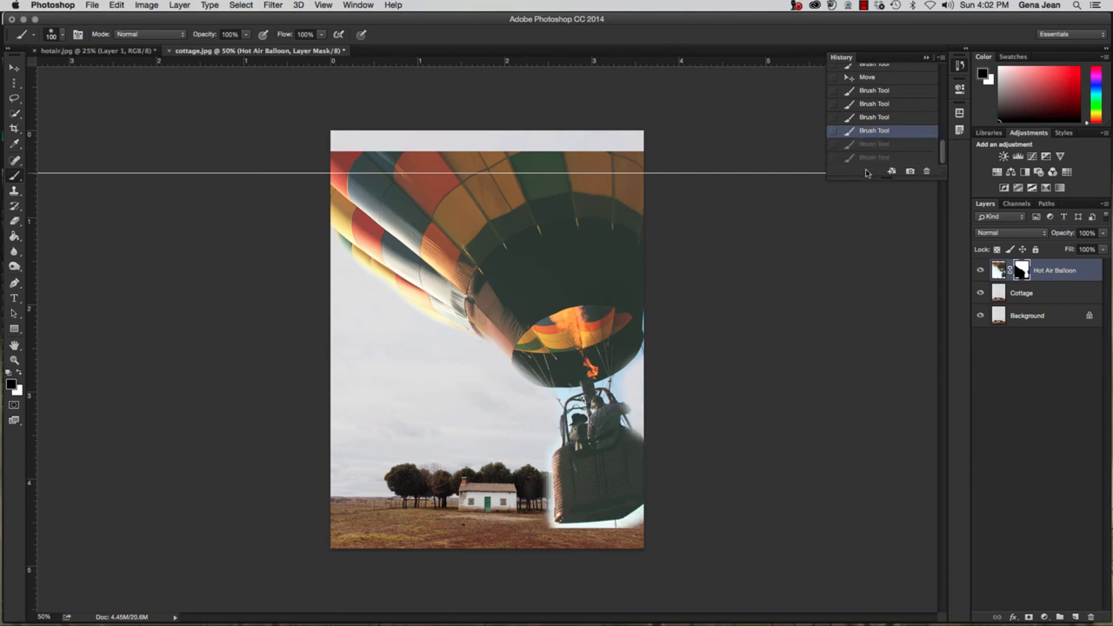
pyautogui.click(872, 117)
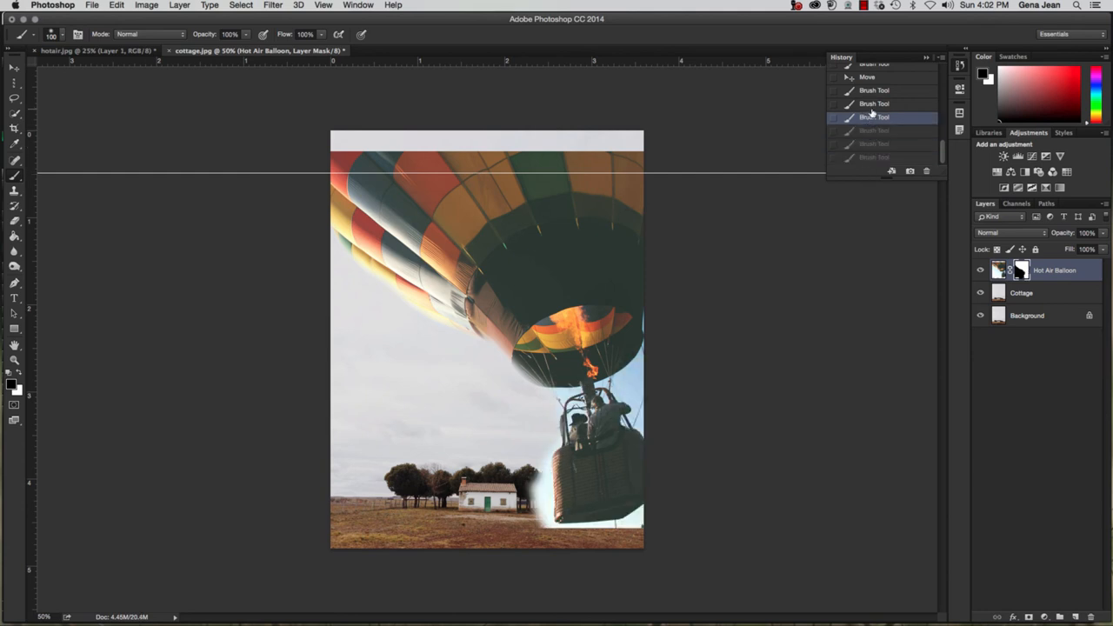
pyautogui.click(872, 105)
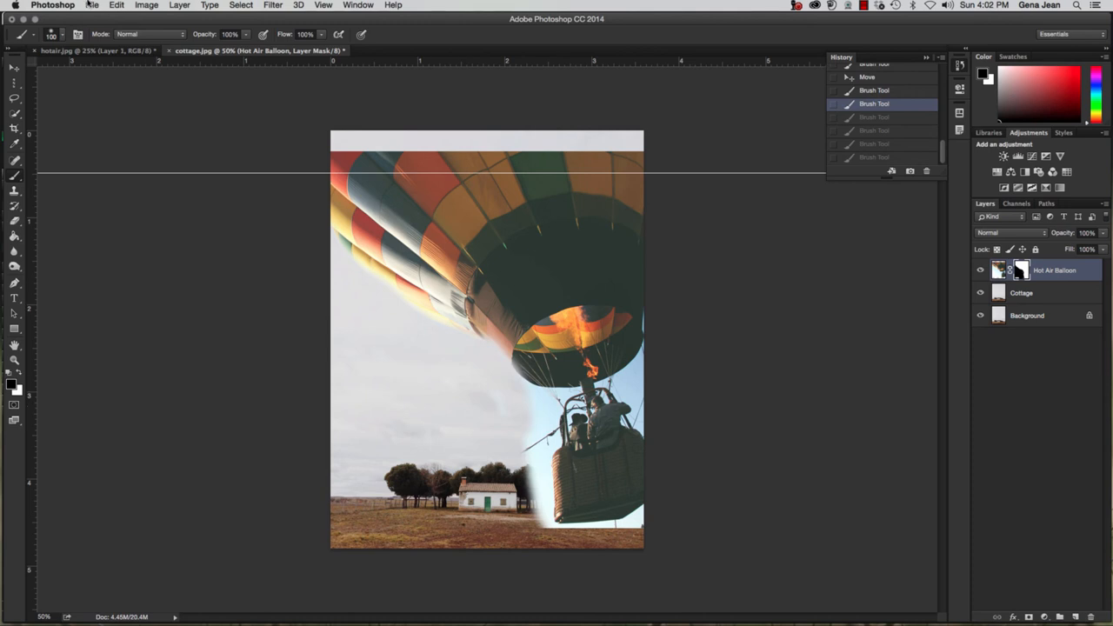
# Step: Switch the brush to a hard round tip with 100 px size and 100% hardness
pyautogui.click(61, 39)
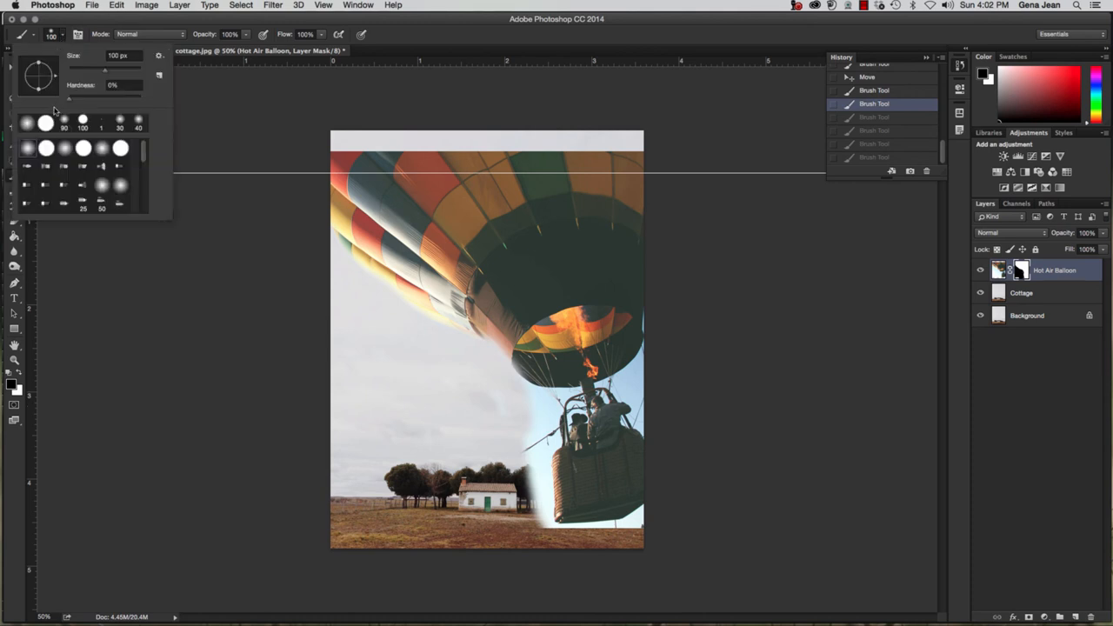
pyautogui.click(46, 150)
pyautogui.click(63, 38)
pyautogui.click(63, 38)
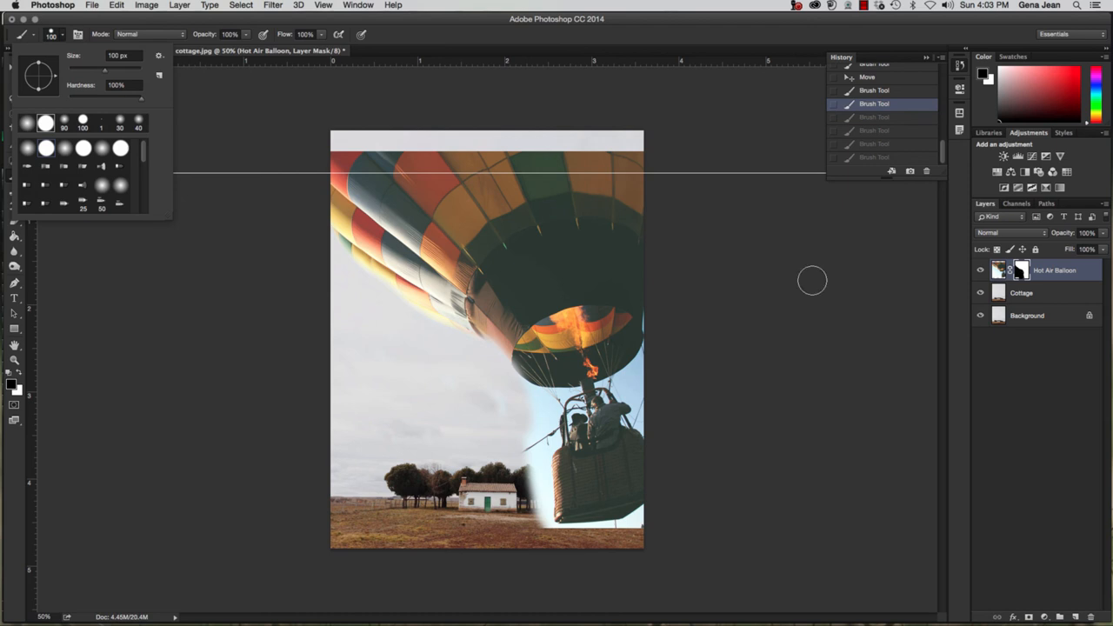
pyautogui.click(709, 279)
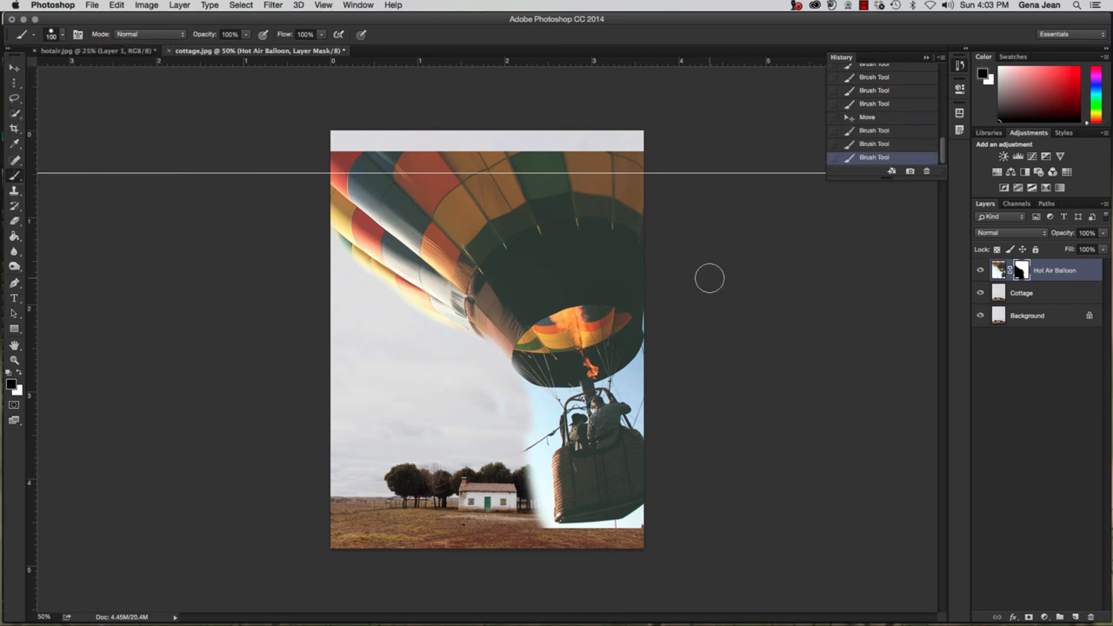
# Step: Reduce the hard brush to 80 px and paint black on the mask over the sky between the cottage and the basket
pyautogui.press('super+equal')
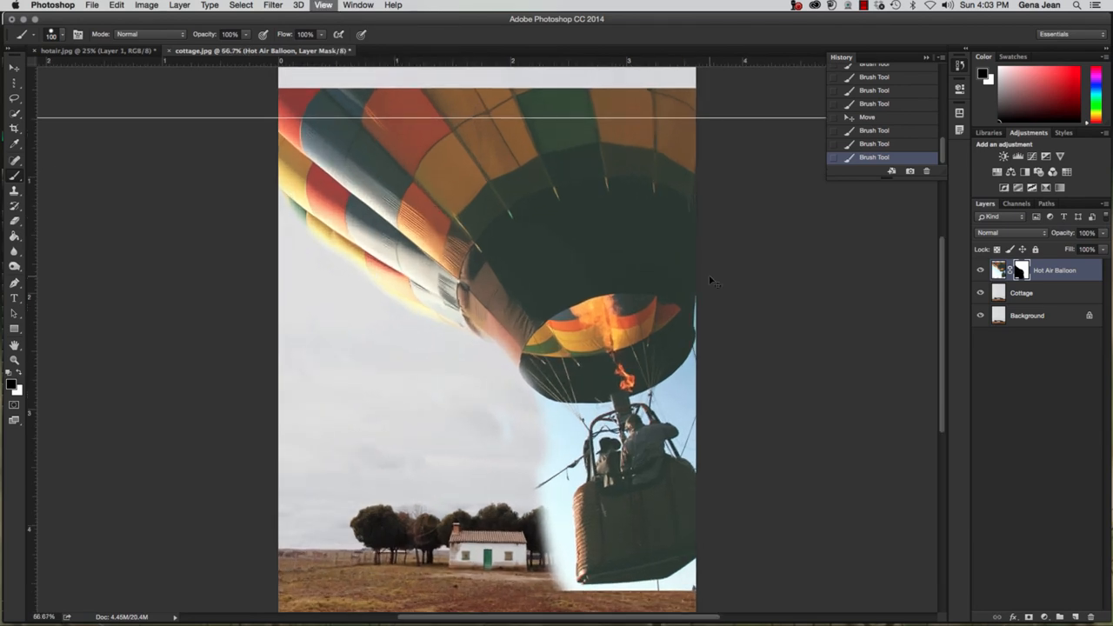
pyautogui.press('super+equal')
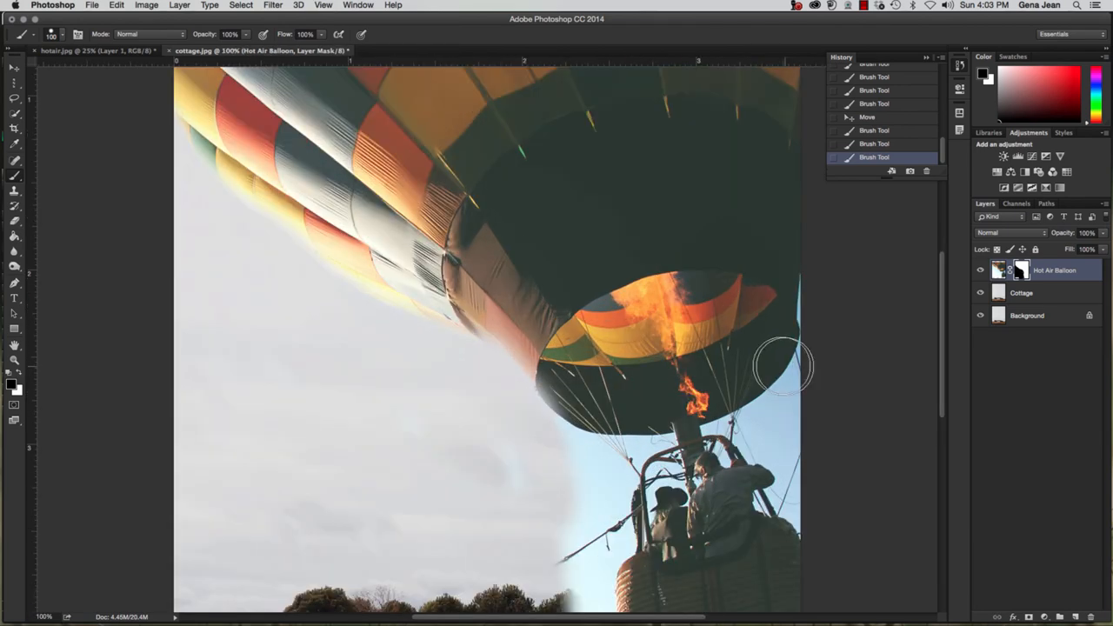
pyautogui.moveTo(663, 418)
pyautogui.mouseDown()
pyautogui.moveTo(492, 324)
pyautogui.moveTo(452, 271)
pyautogui.mouseUp()
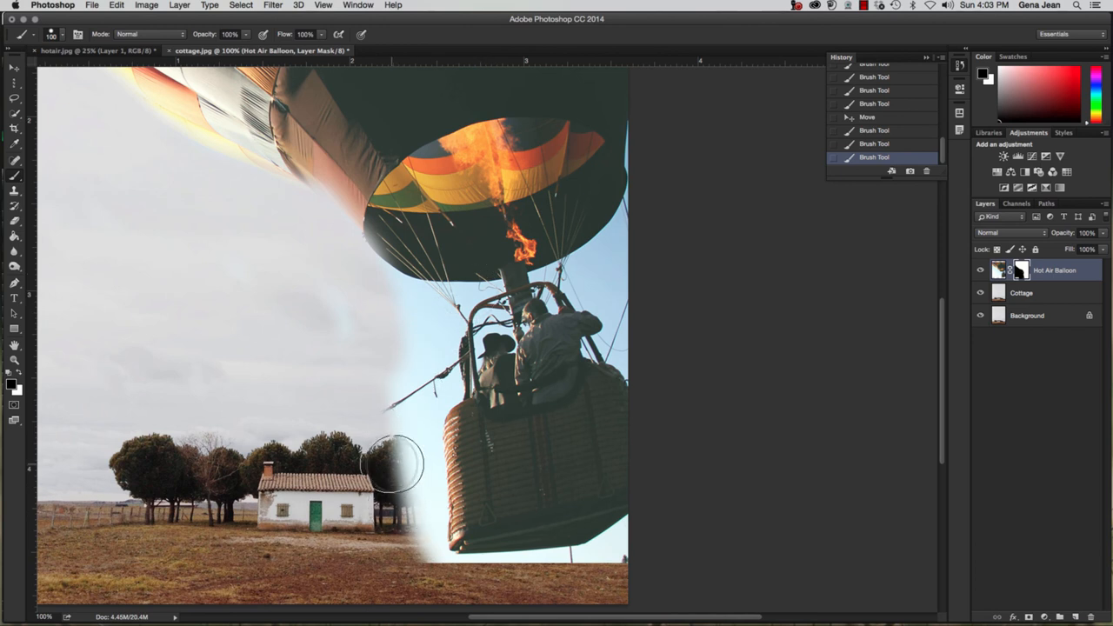
pyautogui.press('[')
pyautogui.press('[')
pyautogui.moveTo(409, 445)
pyautogui.mouseDown()
pyautogui.moveTo(404, 485)
pyautogui.moveTo(421, 522)
pyautogui.moveTo(415, 454)
pyautogui.moveTo(387, 437)
pyautogui.moveTo(405, 402)
pyautogui.moveTo(405, 335)
pyautogui.moveTo(421, 409)
pyautogui.moveTo(430, 340)
pyautogui.moveTo(398, 305)
pyautogui.mouseUp()
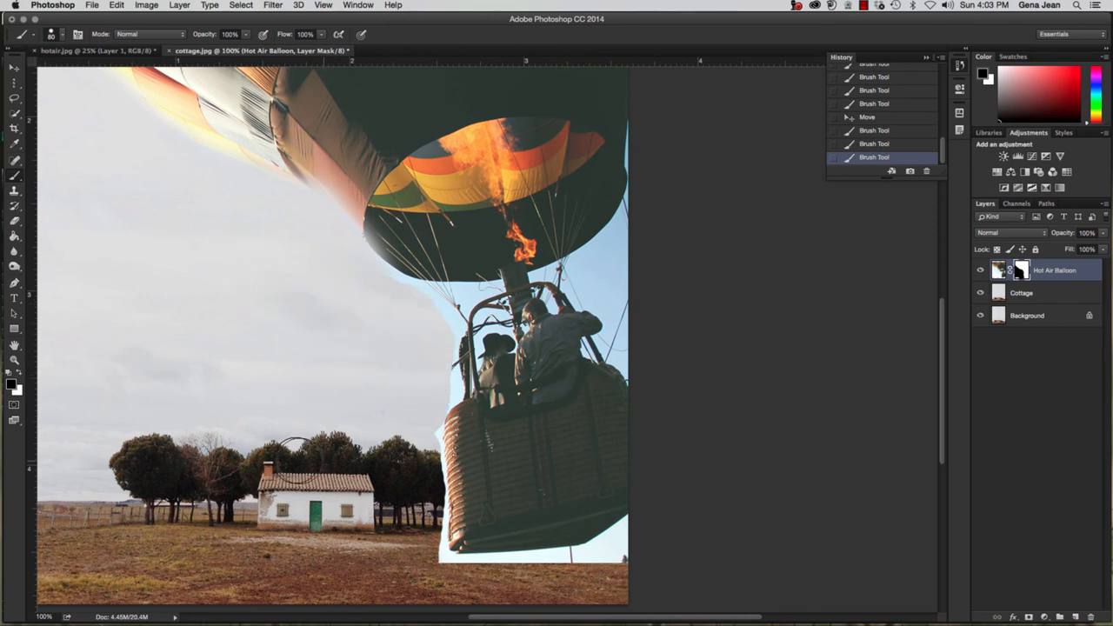
# Step: Reduce the brush to 40 px and paint black on the mask along the basket's left side and underside
pyautogui.press('[')
pyautogui.moveTo(409, 576); pyautogui.dragTo(436, 578)
pyautogui.press('[')
pyautogui.press('[')
pyautogui.press('[')
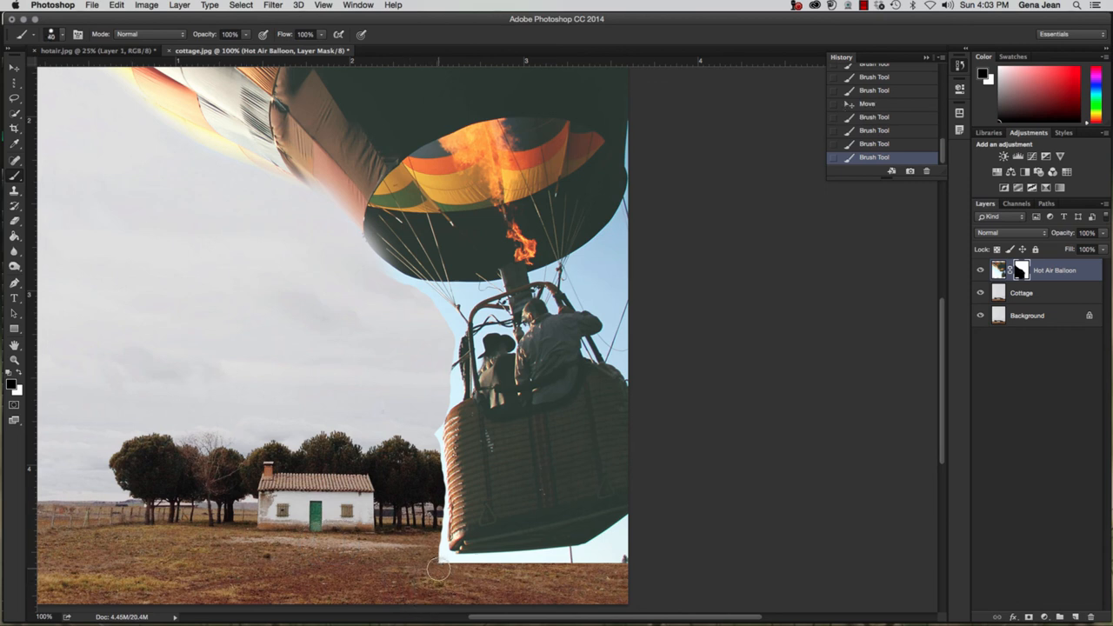
pyautogui.moveTo(467, 567)
pyautogui.mouseDown()
pyautogui.moveTo(570, 565)
pyautogui.moveTo(586, 562)
pyautogui.moveTo(513, 565)
pyautogui.moveTo(655, 538)
pyautogui.moveTo(609, 559)
pyautogui.moveTo(645, 557)
pyautogui.moveTo(592, 554)
pyautogui.moveTo(634, 522)
pyautogui.moveTo(580, 561)
pyautogui.moveTo(441, 564)
pyautogui.moveTo(420, 456)
pyautogui.moveTo(428, 423)
pyautogui.moveTo(431, 499)
pyautogui.moveTo(430, 438)
pyautogui.mouseUp()
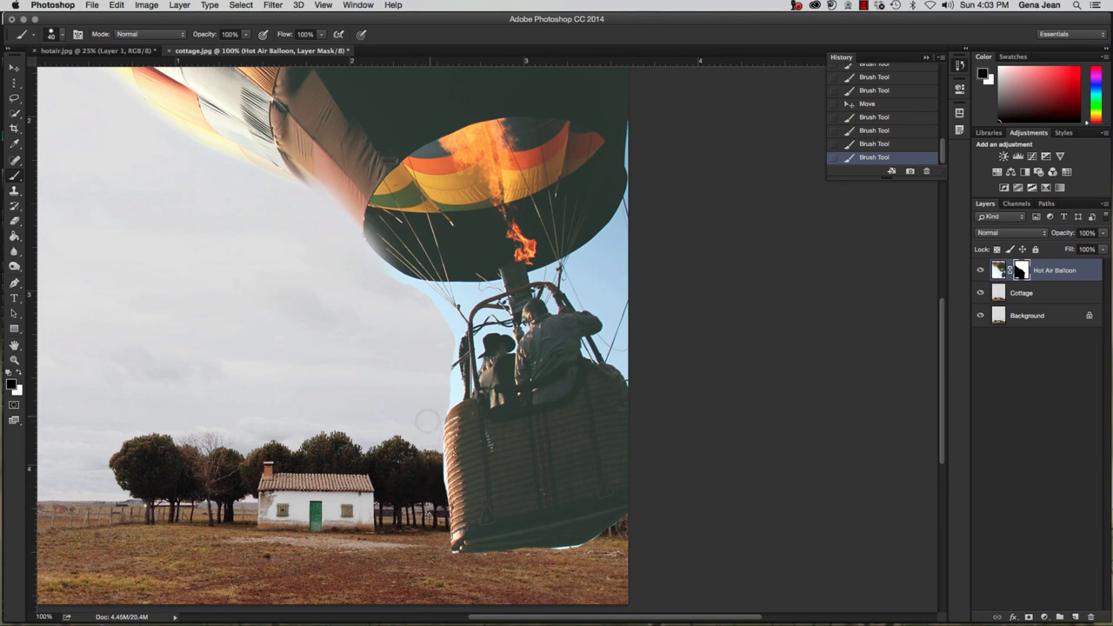
pyautogui.moveTo(431, 495); pyautogui.dragTo(432, 433)
pyautogui.moveTo(431, 492)
pyautogui.mouseDown()
pyautogui.moveTo(433, 412)
pyautogui.moveTo(437, 566)
pyautogui.mouseUp()
pyautogui.moveTo(593, 555)
pyautogui.mouseDown()
pyautogui.moveTo(531, 564)
pyautogui.moveTo(591, 546)
pyautogui.moveTo(641, 501)
pyautogui.moveTo(656, 465)
pyautogui.mouseUp()
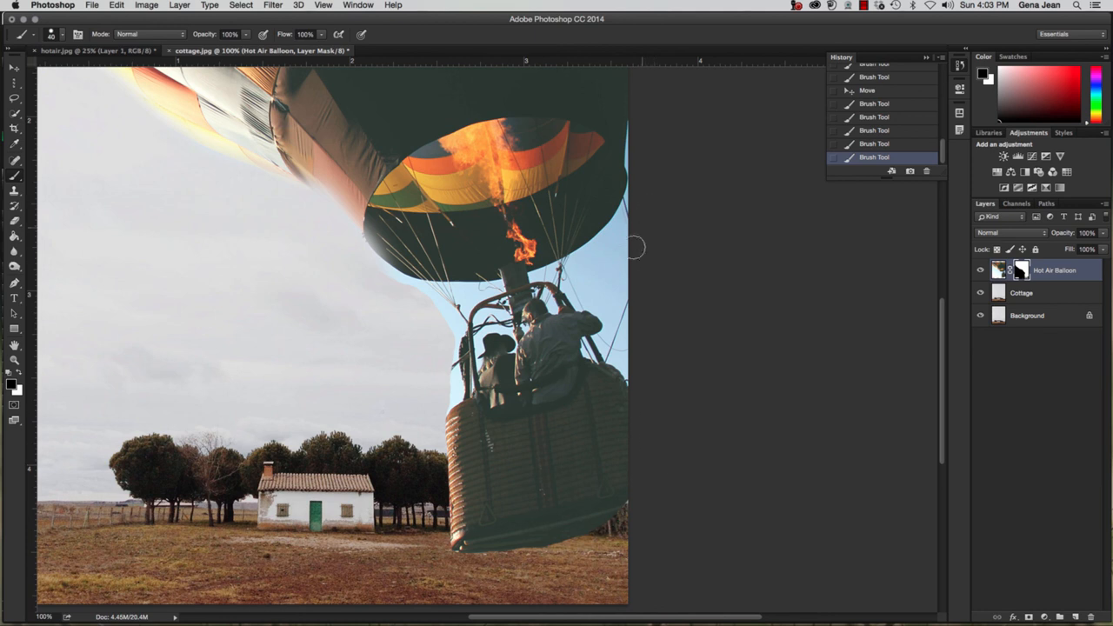
# Step: Paint black on the mask over the blue sky right of the basket and balloon, and touch up left of the ropes
pyautogui.moveTo(638, 200)
pyautogui.mouseDown()
pyautogui.moveTo(579, 265)
pyautogui.moveTo(608, 348)
pyautogui.moveTo(632, 386)
pyautogui.mouseUp()
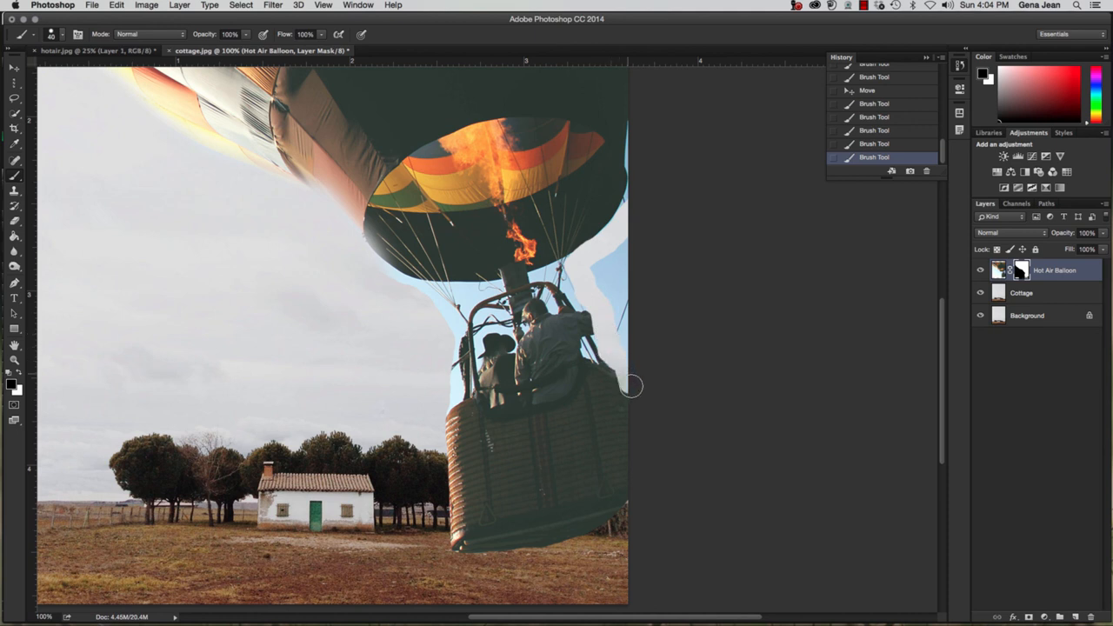
pyautogui.moveTo(622, 315)
pyautogui.mouseDown()
pyautogui.moveTo(627, 234)
pyautogui.moveTo(603, 309)
pyautogui.mouseUp()
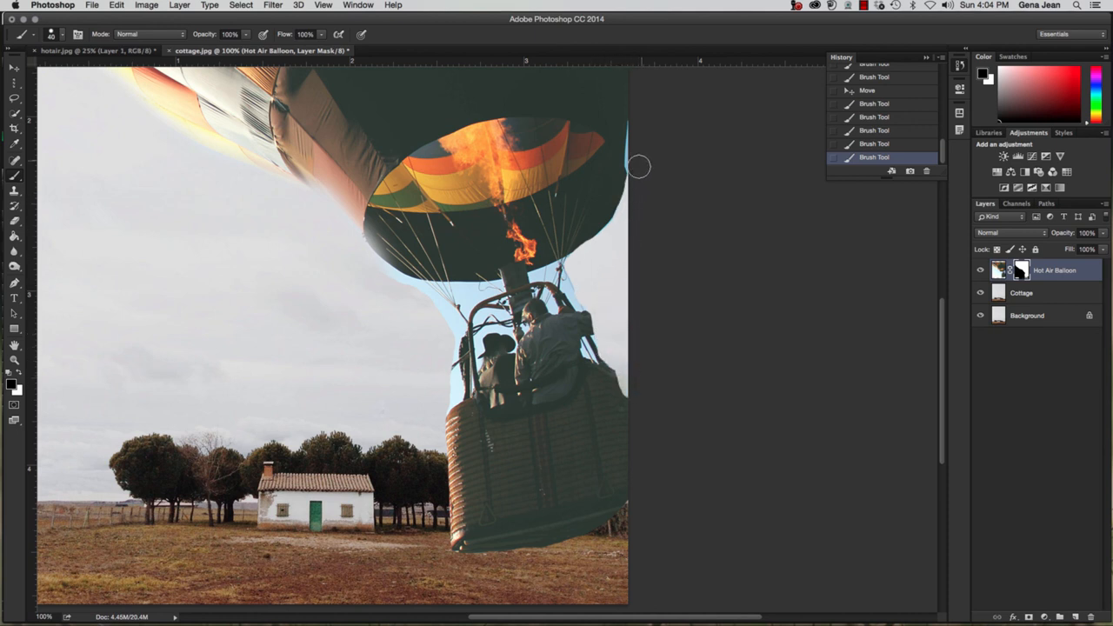
pyautogui.moveTo(637, 162)
pyautogui.mouseDown()
pyautogui.moveTo(641, 110)
pyautogui.moveTo(652, 117)
pyautogui.mouseUp()
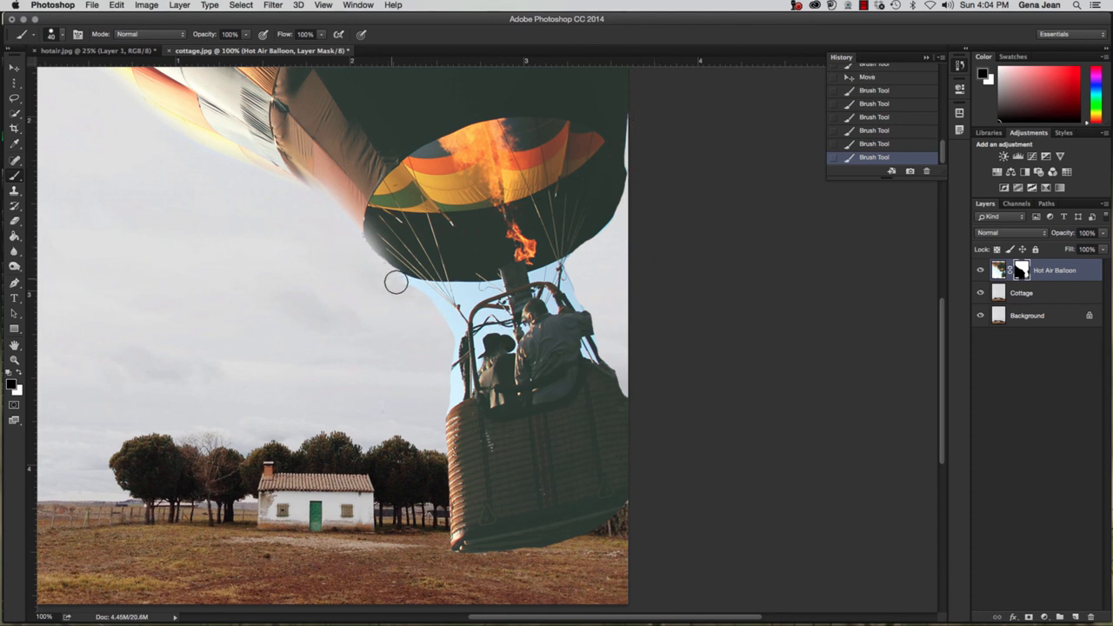
pyautogui.moveTo(432, 318); pyautogui.dragTo(412, 343)
# Step: Undo the black stroke across the balloon's lower-left edge and paint white on the mask to restore that edge
pyautogui.moveTo(131, 70); pyautogui.dragTo(169, 102)
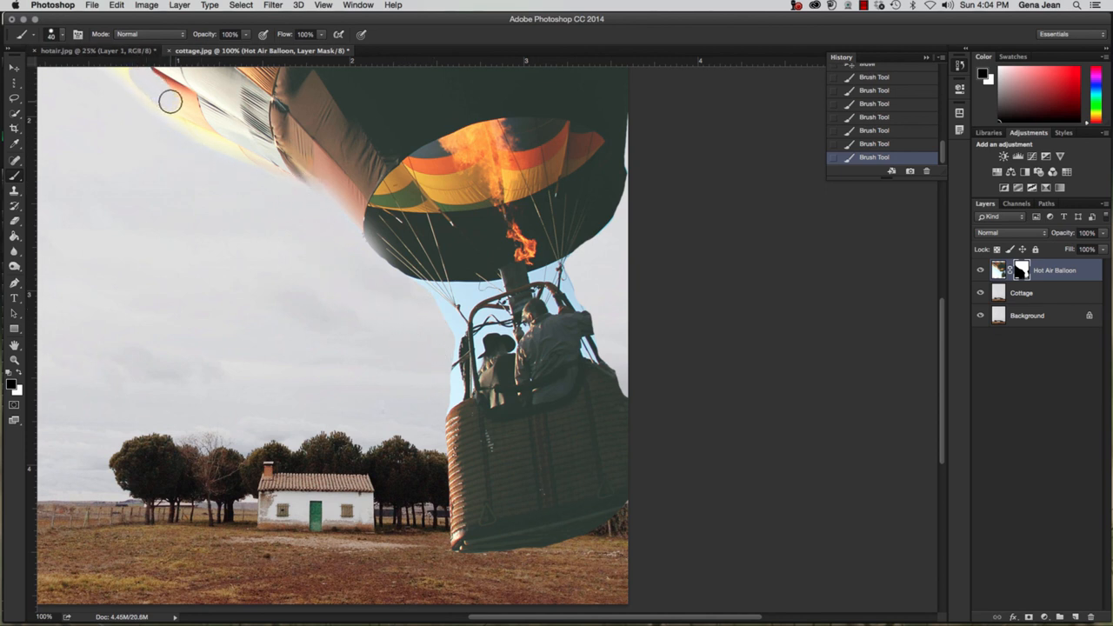
pyautogui.press('super+z')
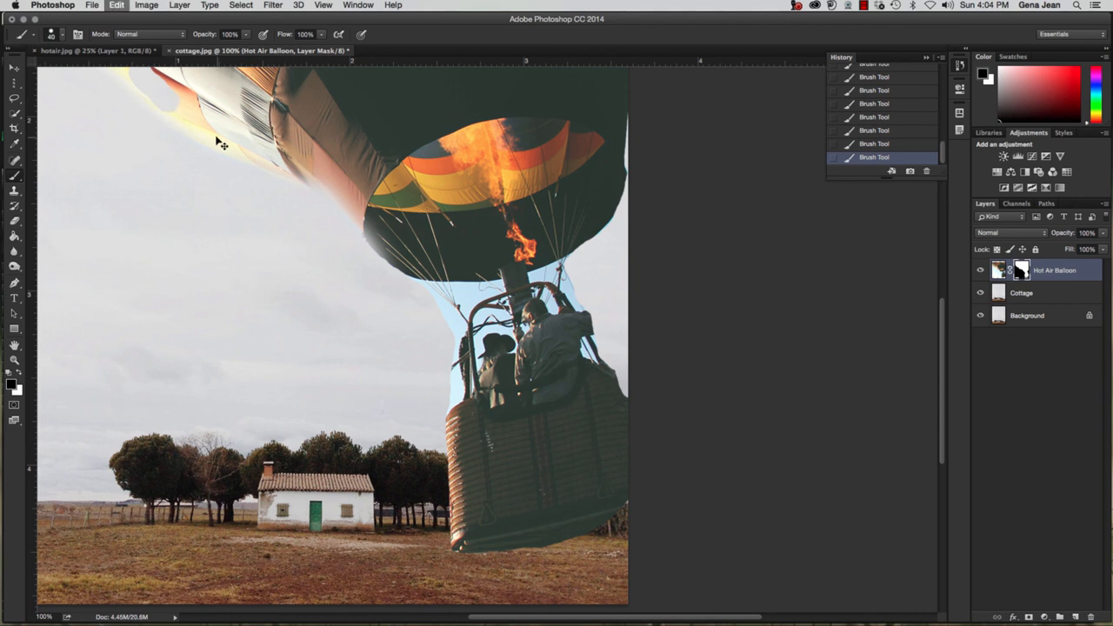
pyautogui.press('x')
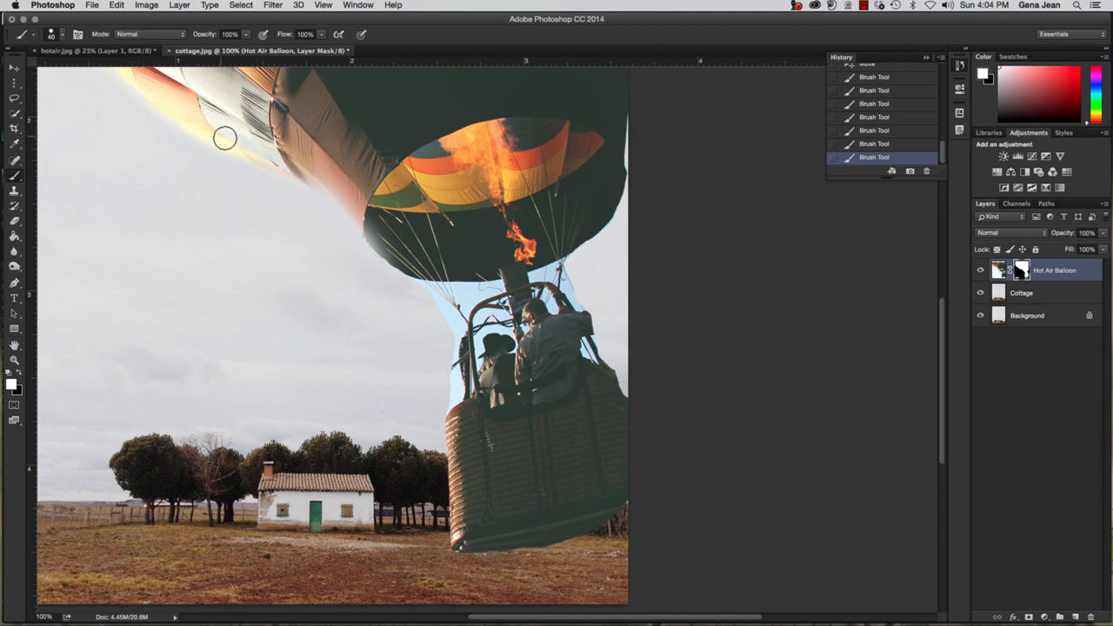
pyautogui.moveTo(287, 167)
pyautogui.mouseDown()
pyautogui.moveTo(323, 182)
pyautogui.moveTo(395, 246)
pyautogui.mouseUp()
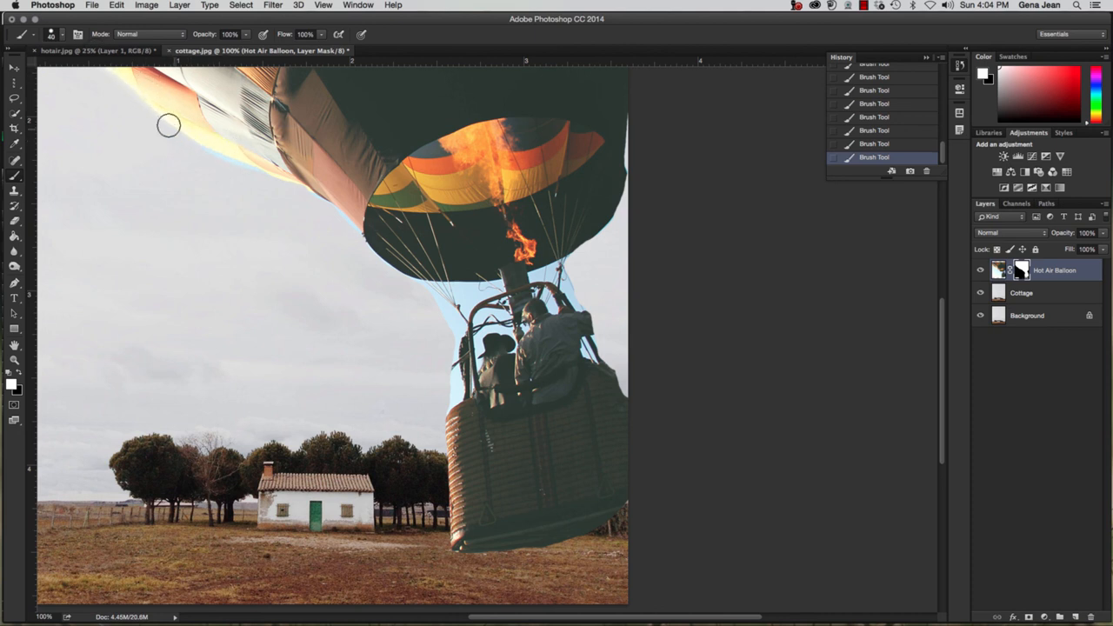
pyautogui.moveTo(178, 133); pyautogui.dragTo(102, 66)
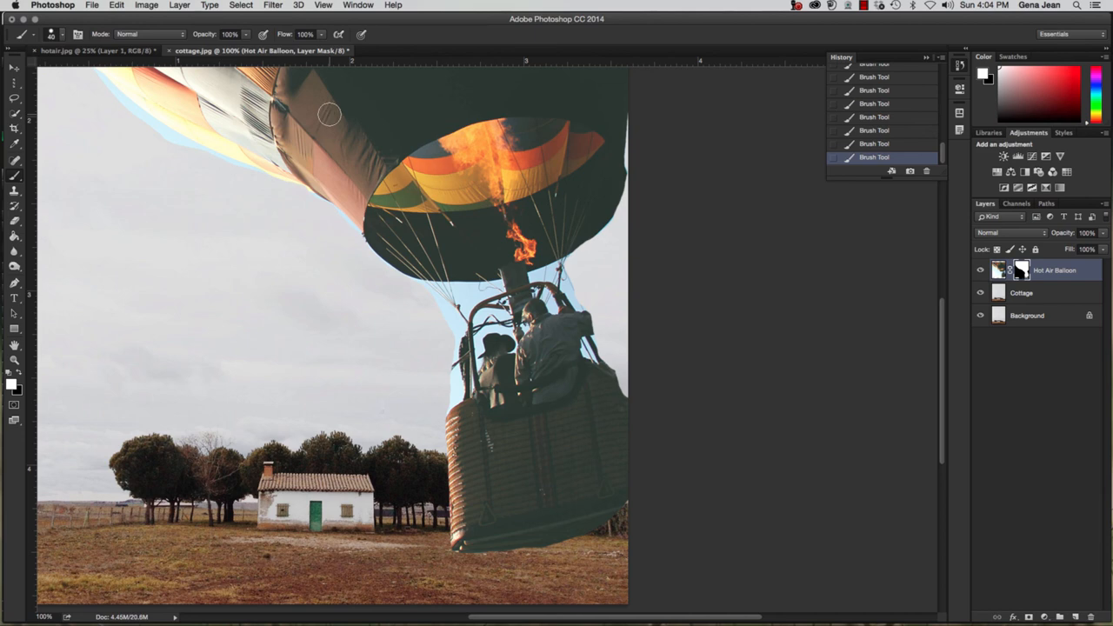
# Step: Paint black on the mask along the balloon's lower-left edge to hide the remaining blue sky fringe down to the rim
pyautogui.moveTo(329, 110); pyautogui.dragTo(454, 223)
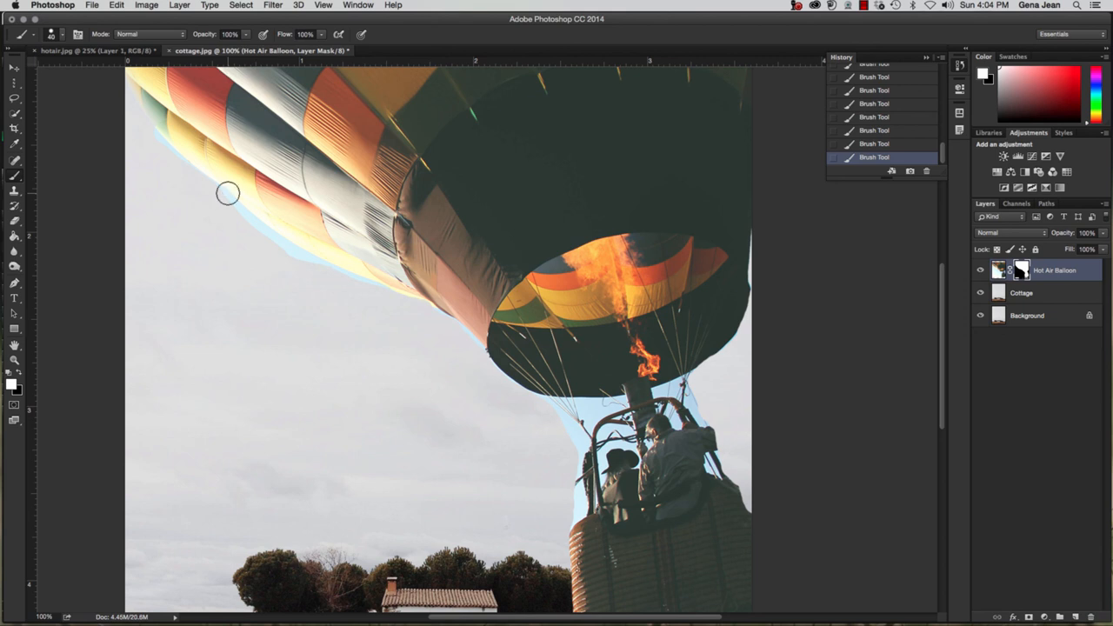
pyautogui.moveTo(261, 154); pyautogui.dragTo(253, 182)
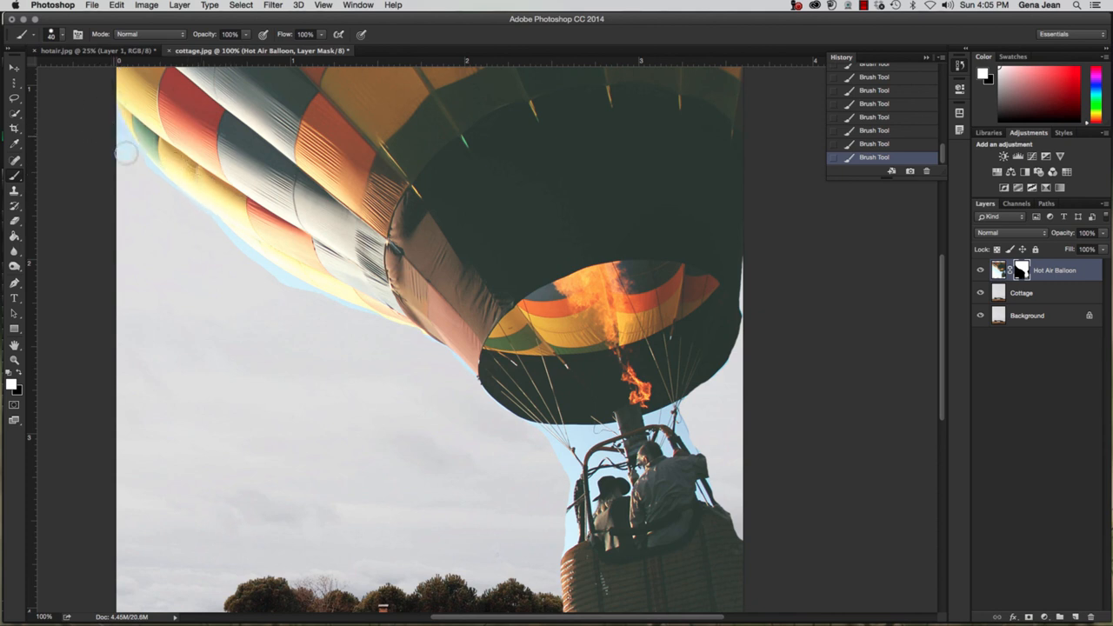
pyautogui.press('x')
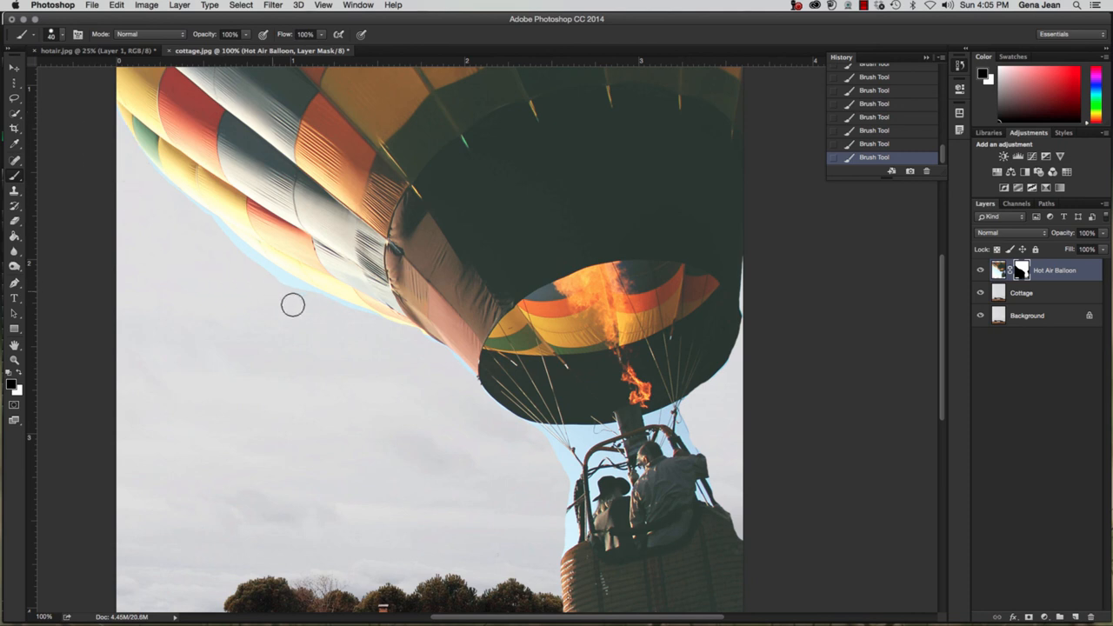
pyautogui.moveTo(311, 307); pyautogui.dragTo(171, 208)
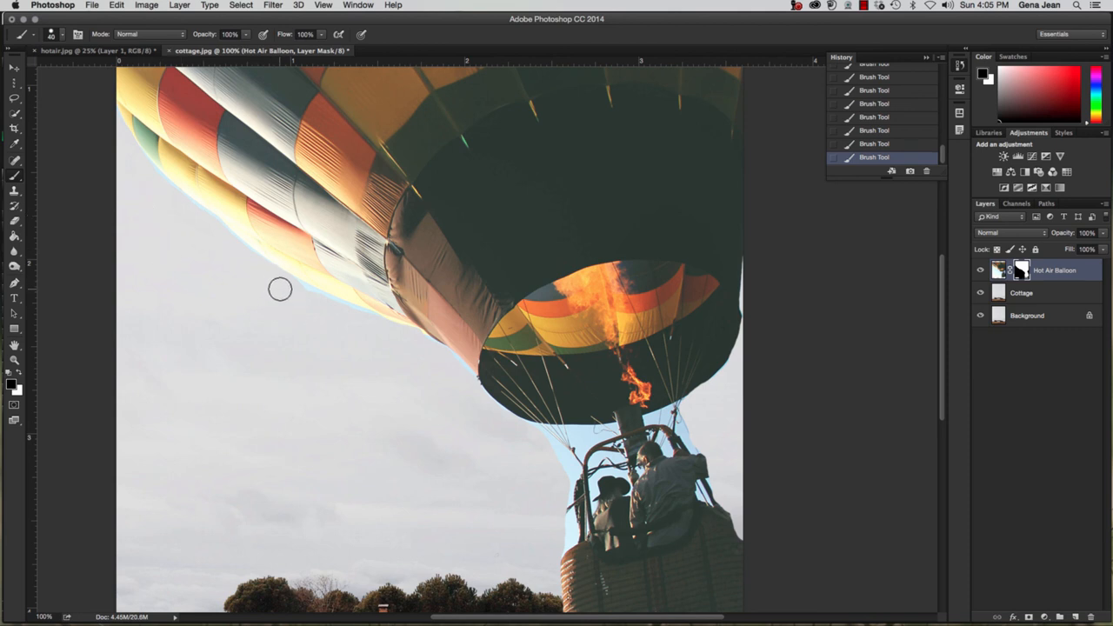
pyautogui.moveTo(303, 293)
pyautogui.mouseDown()
pyautogui.moveTo(464, 362)
pyautogui.moveTo(474, 381)
pyautogui.moveTo(471, 289)
pyautogui.moveTo(453, 329)
pyautogui.moveTo(485, 372)
pyautogui.mouseUp()
pyautogui.press('x')
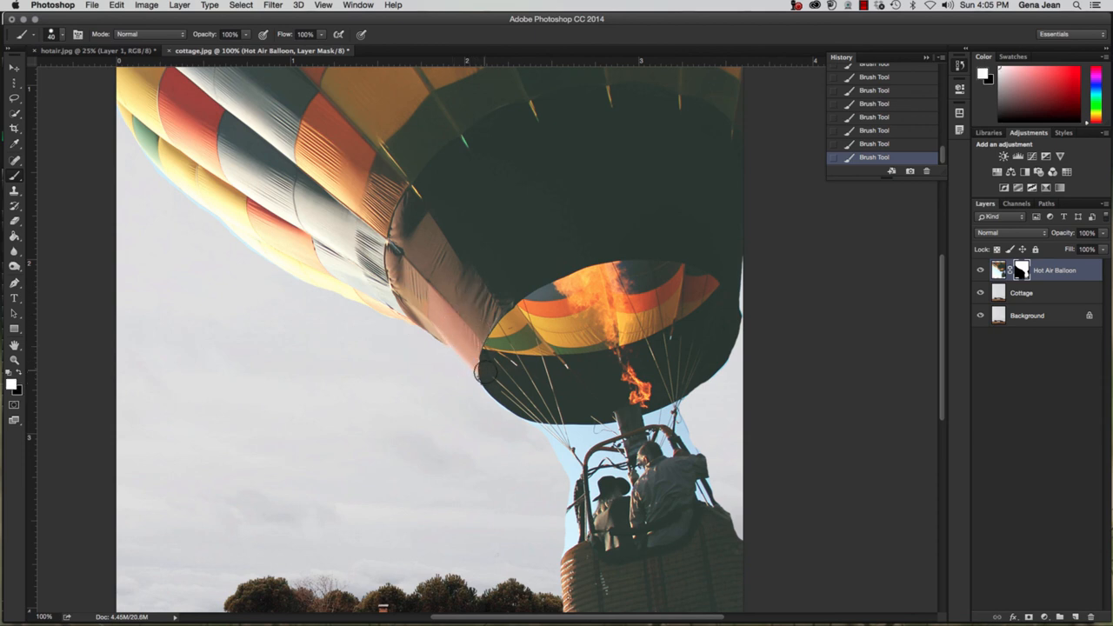
pyautogui.press('x')
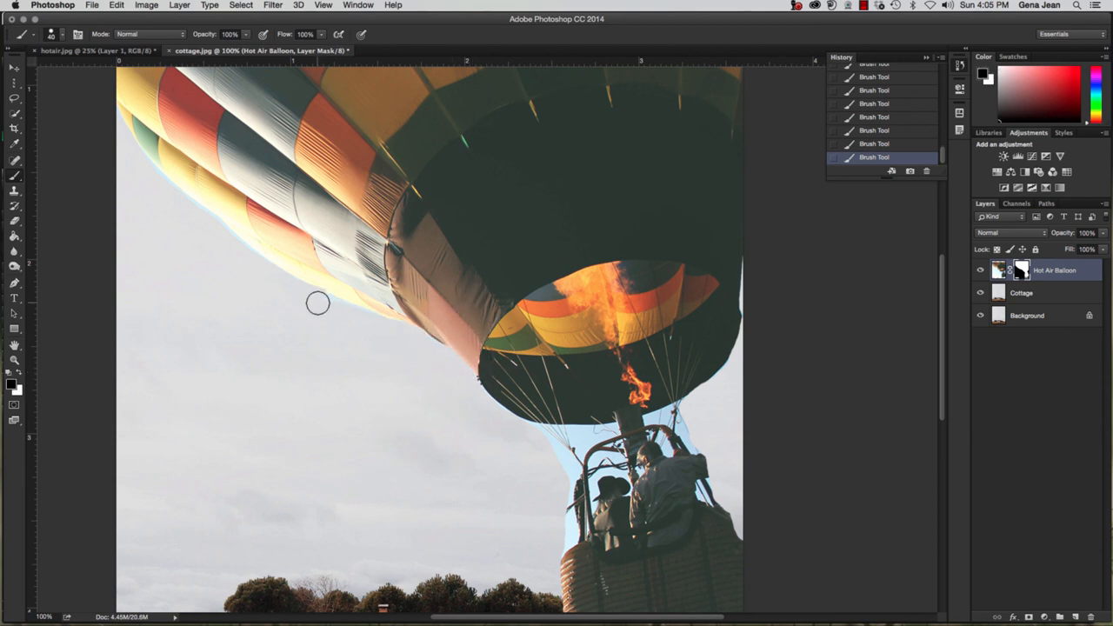